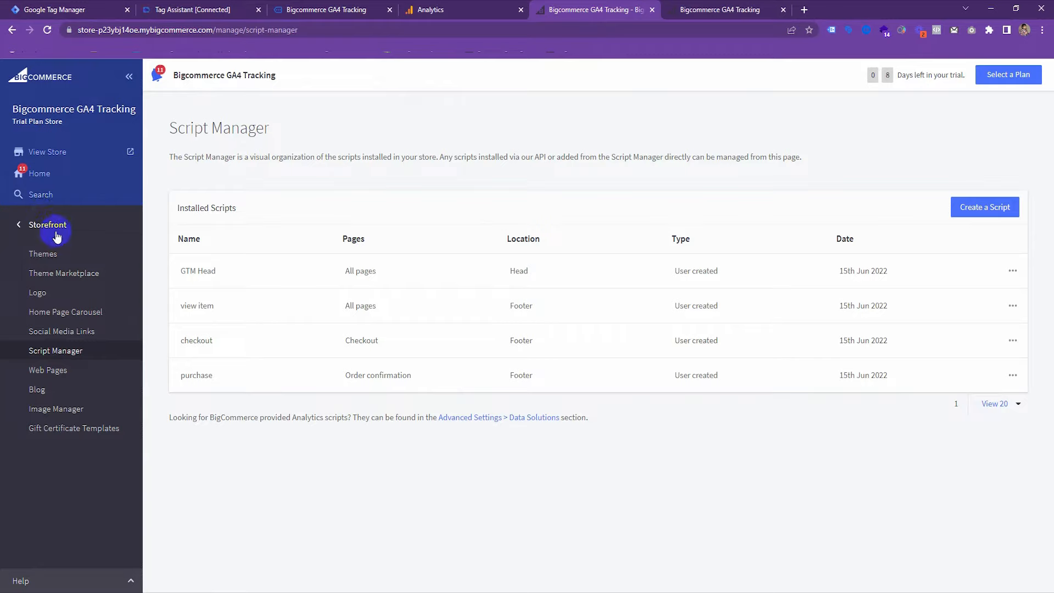
# In Script Manager, open the view item script and review its script contents, including the signup event code, without changing anything
pyautogui.click(66, 353)
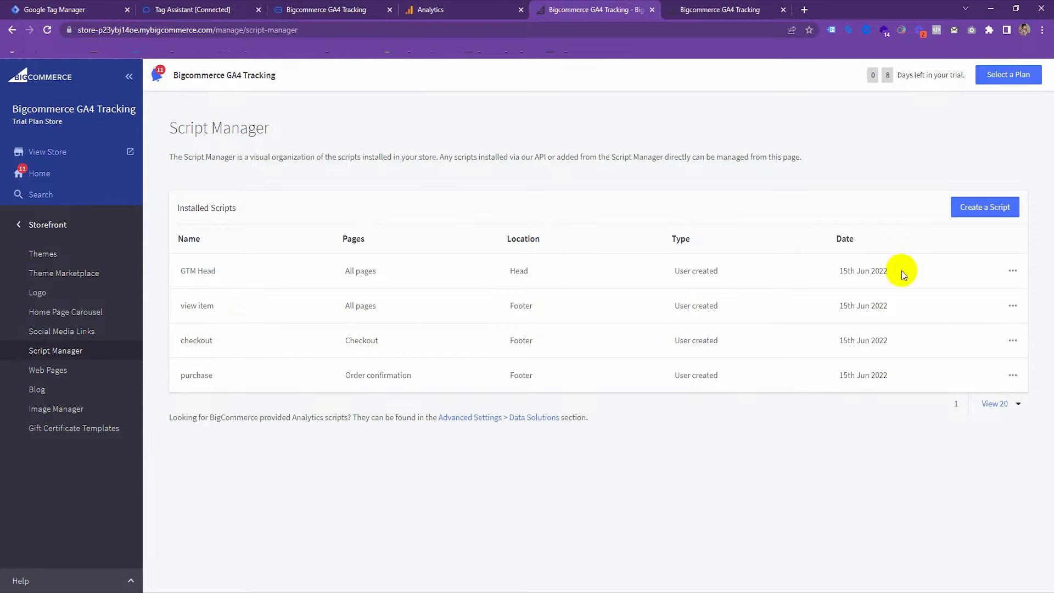
pyautogui.moveTo(183, 306); pyautogui.dragTo(243, 301)
pyautogui.click(278, 294)
pyautogui.click(1013, 306)
pyautogui.click(951, 330)
pyautogui.scroll(-7, 429, 380)
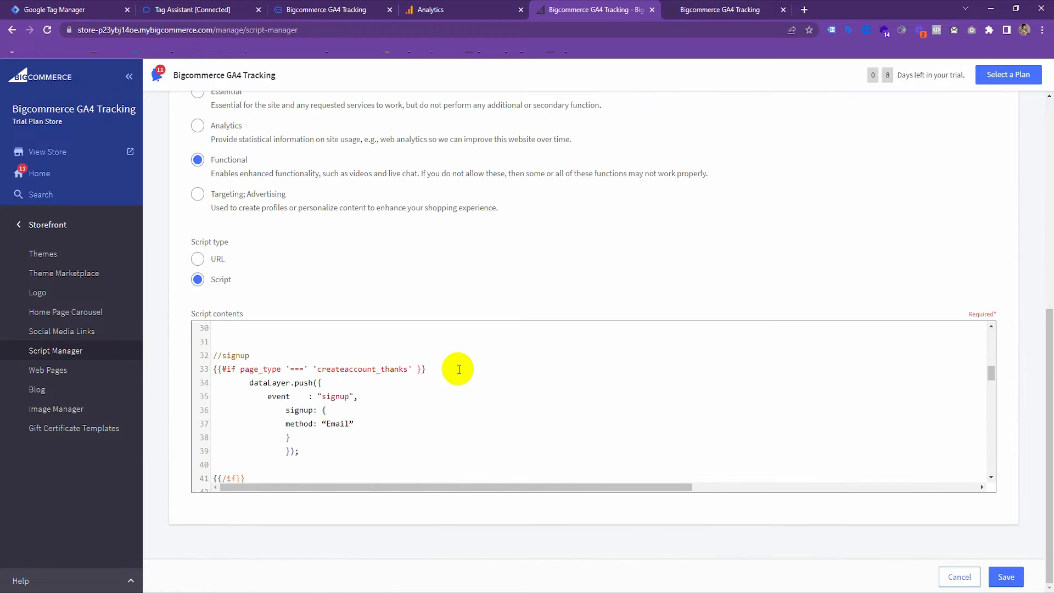
pyautogui.scroll(-3, 455, 379)
pyautogui.scroll(-10, 549, 395)
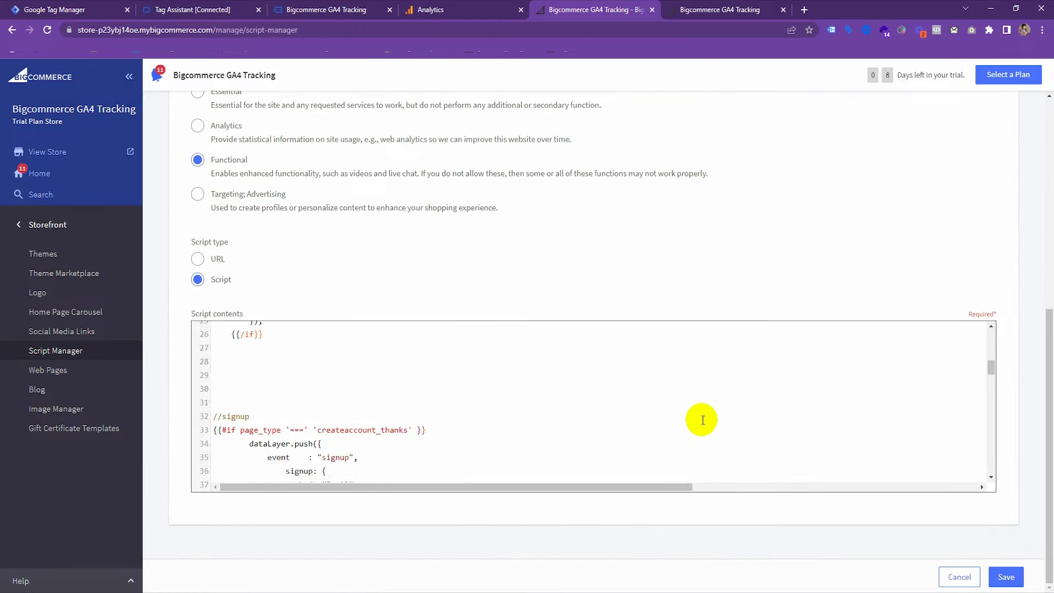
pyautogui.click(956, 578)
# Open the checkout script, review its begin_checkout data layer code, and close it without changes
pyautogui.click(1013, 341)
pyautogui.click(950, 377)
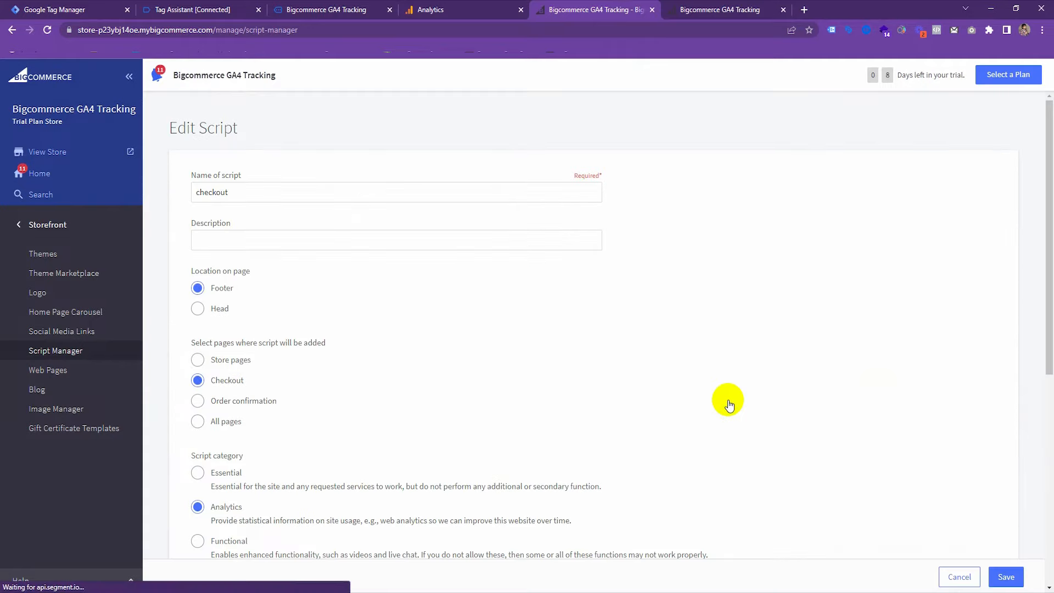
pyautogui.scroll(-10, 729, 404)
pyautogui.scroll(-20, 531, 396)
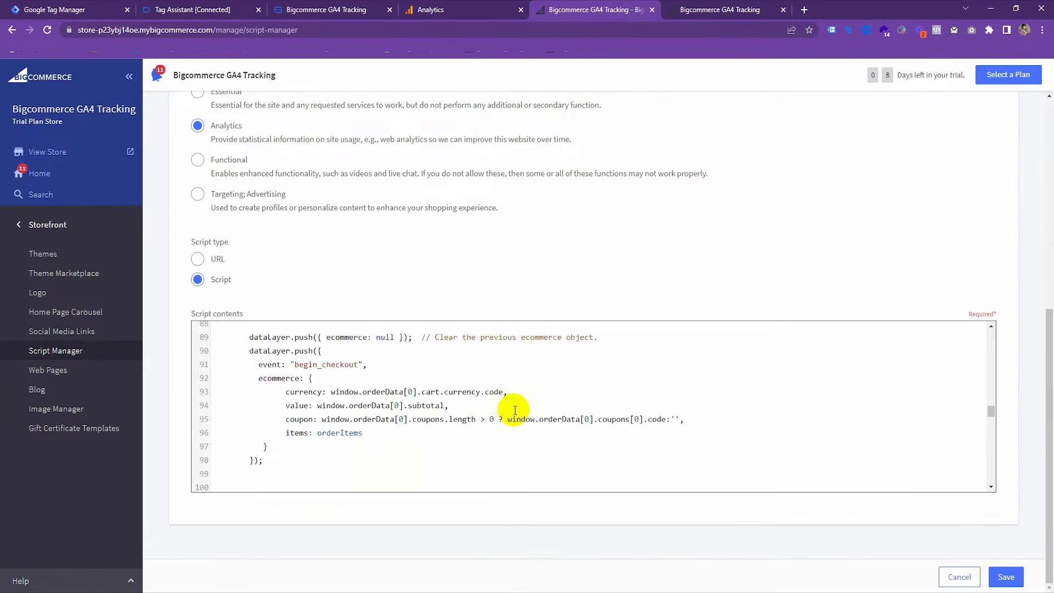
pyautogui.click(941, 575)
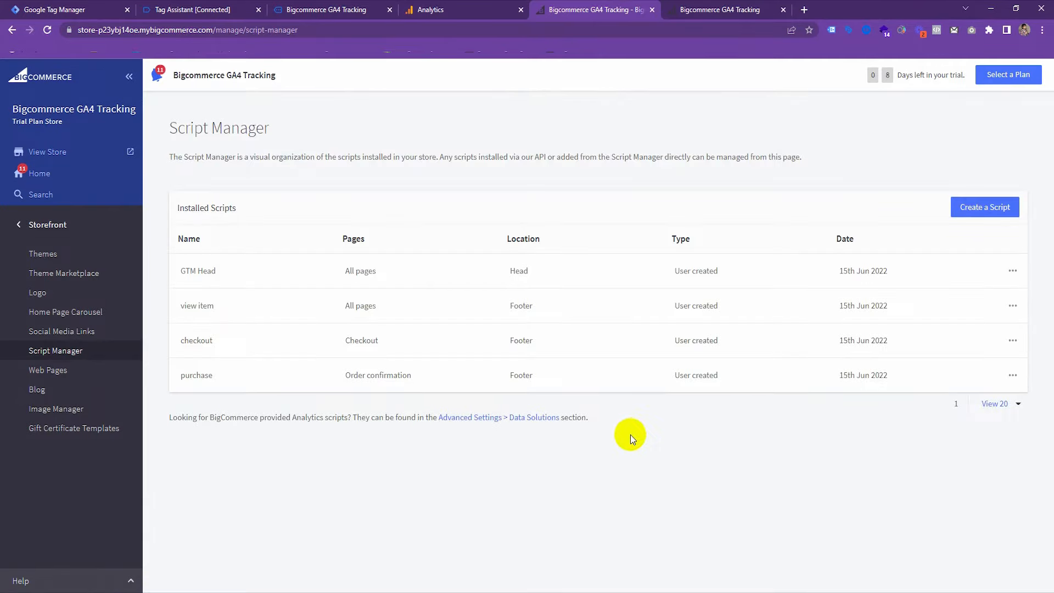
# Open the purchase script, review its script contents, and close it without changes
pyautogui.click(1013, 375)
pyautogui.click(937, 394)
pyautogui.scroll(-7, 838, 394)
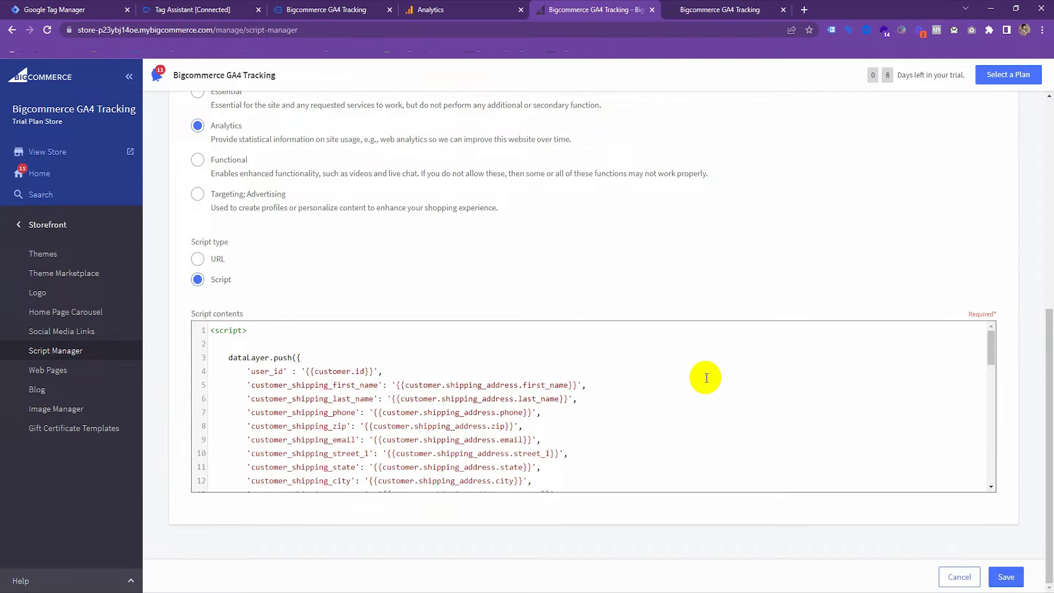
pyautogui.click(965, 577)
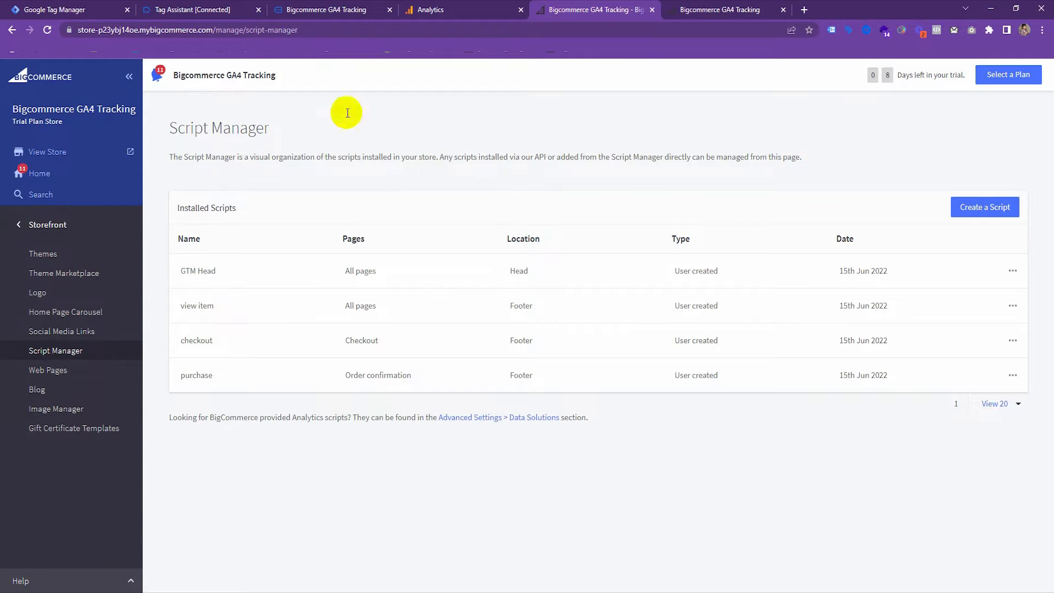
# Check the tag list in Google Tag Manager and the container's preview summary in Tag Assistant
pyautogui.click(189, 9)
pyautogui.click(85, 10)
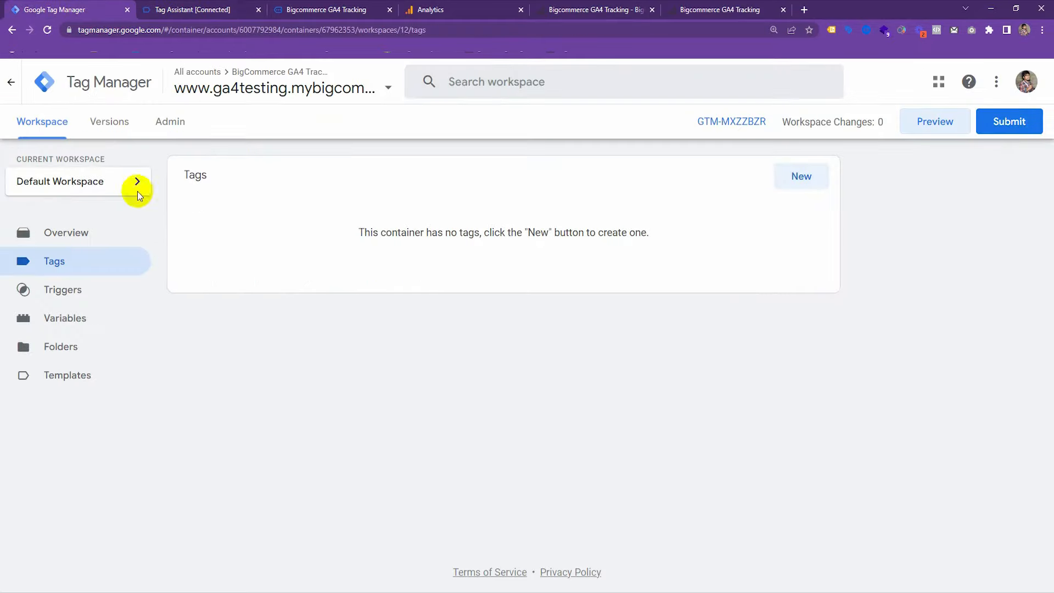
pyautogui.hotkey('ctrl', 'Tab')
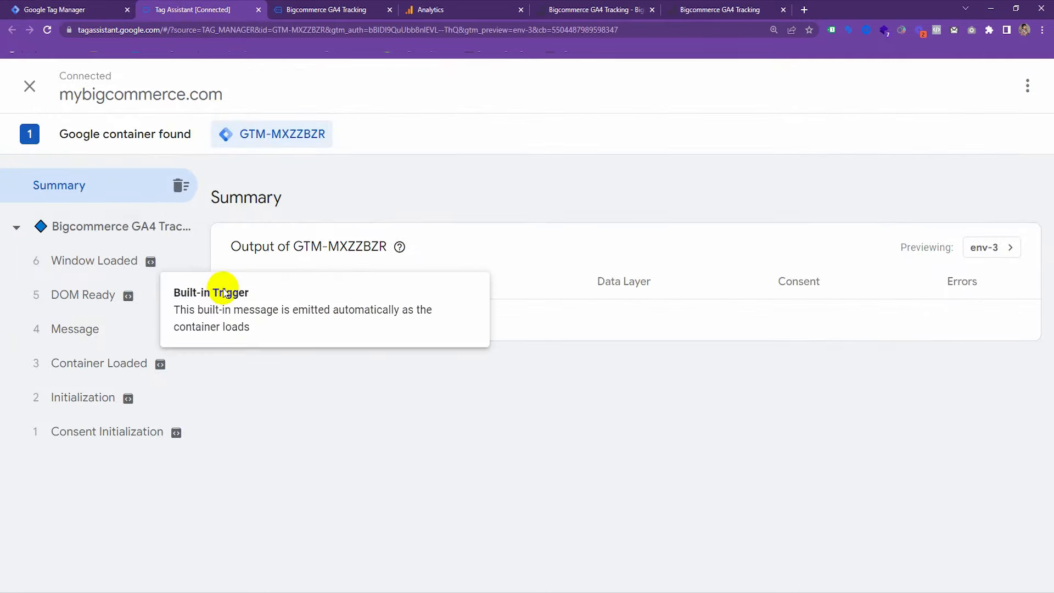
pyautogui.click(48, 6)
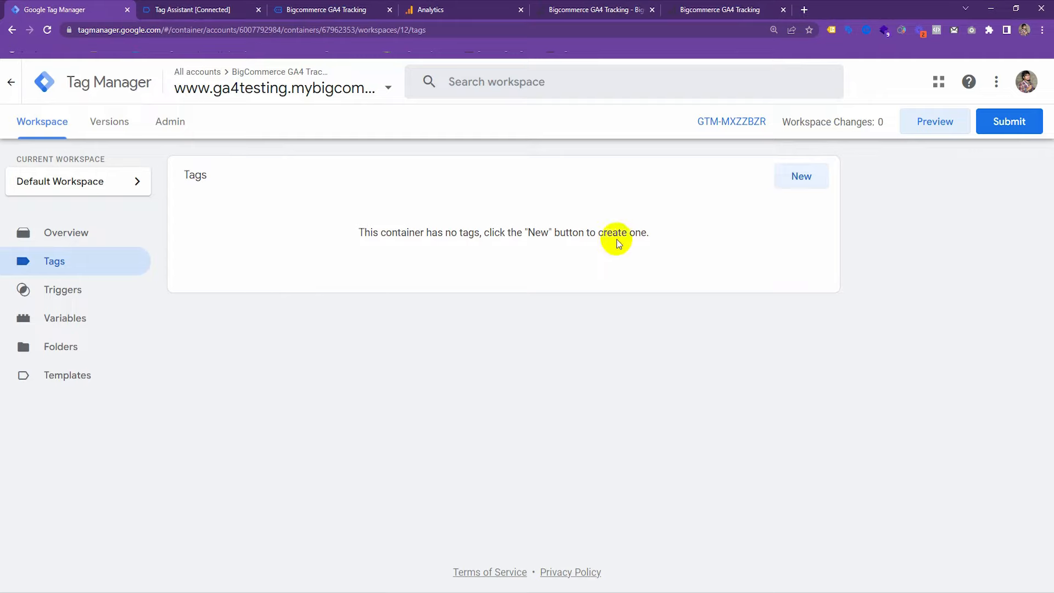
pyautogui.click(593, 4)
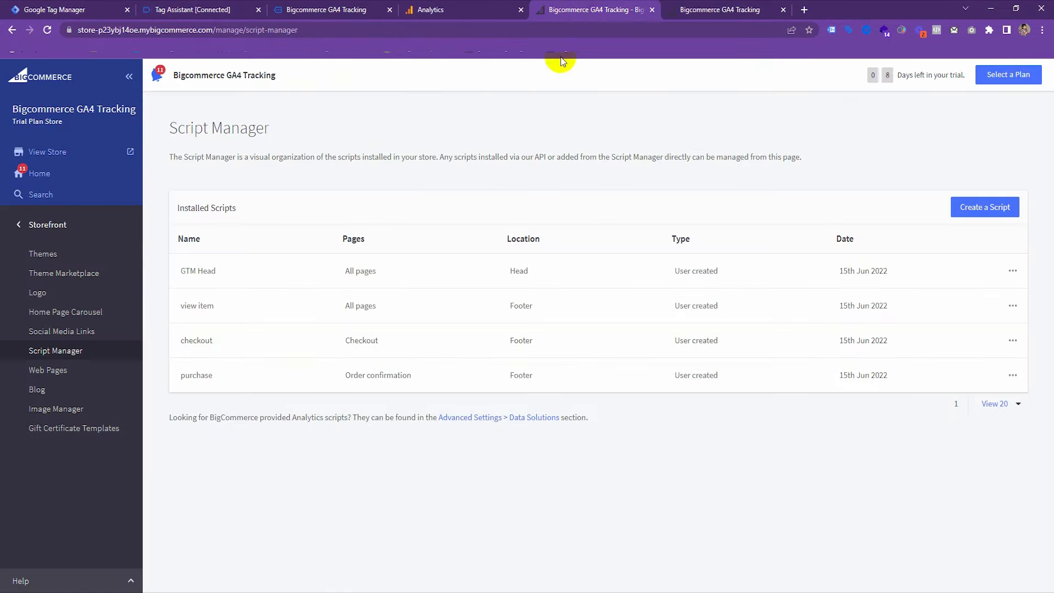
pyautogui.click(90, 6)
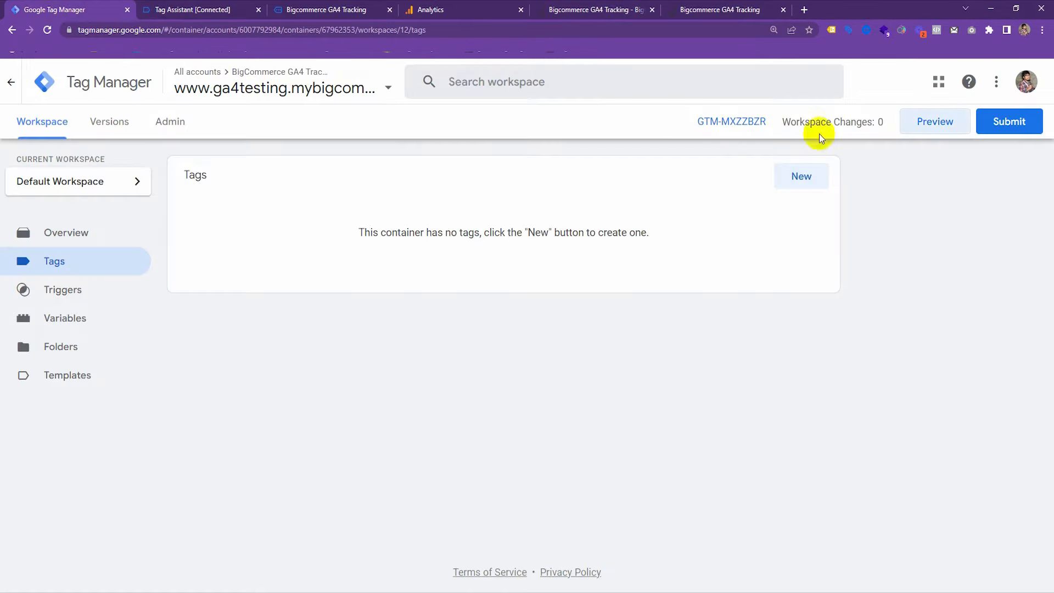
pyautogui.click(180, 7)
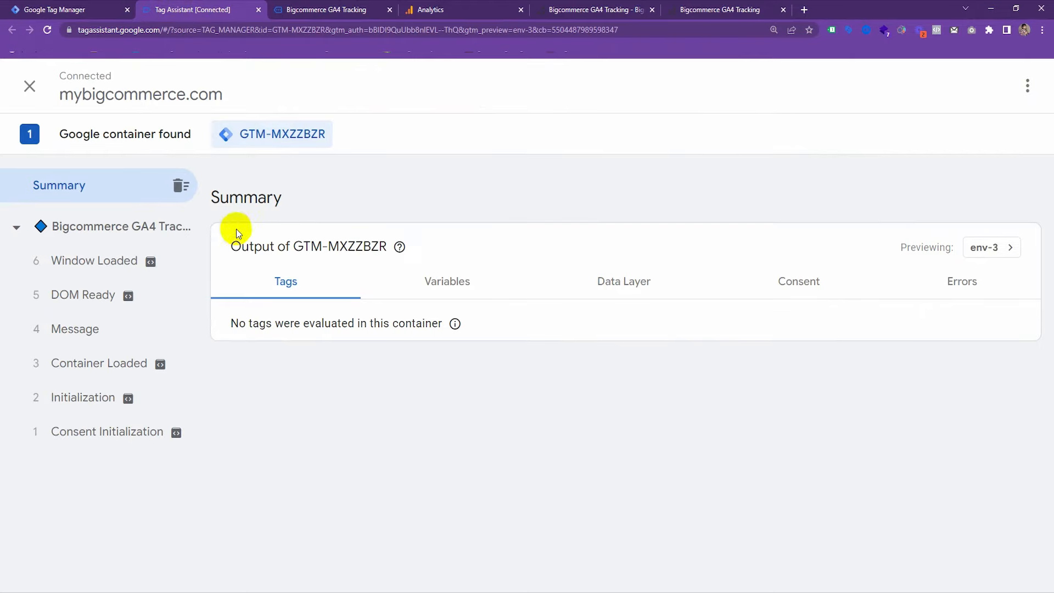
# Switch to the storefront under preview and open the [Sample] Smith Journal 13 product page
pyautogui.click(308, 6)
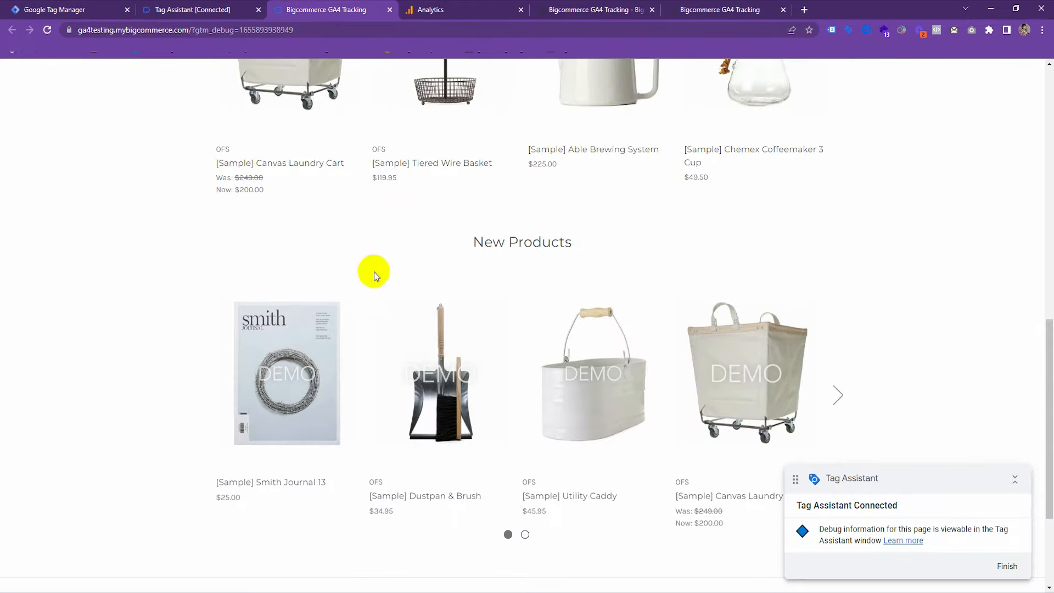
pyautogui.click(197, 4)
pyautogui.click(336, 4)
pyautogui.click(291, 329)
pyautogui.click(210, 5)
pyautogui.click(306, 5)
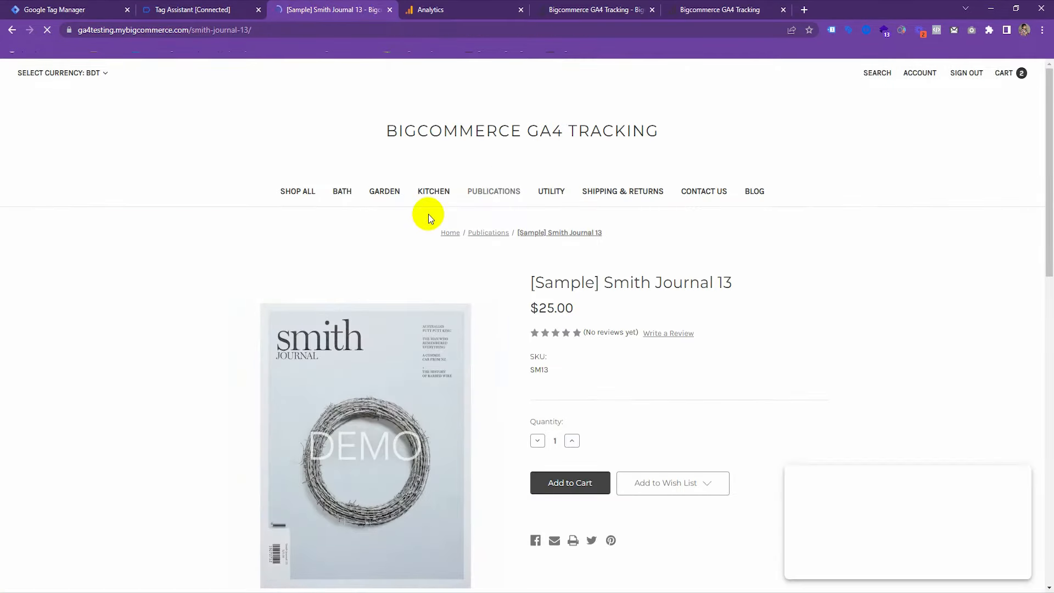
# In Tag Assistant, open the view_item event's data layer values and examine its ecommerce items block
pyautogui.click(218, 6)
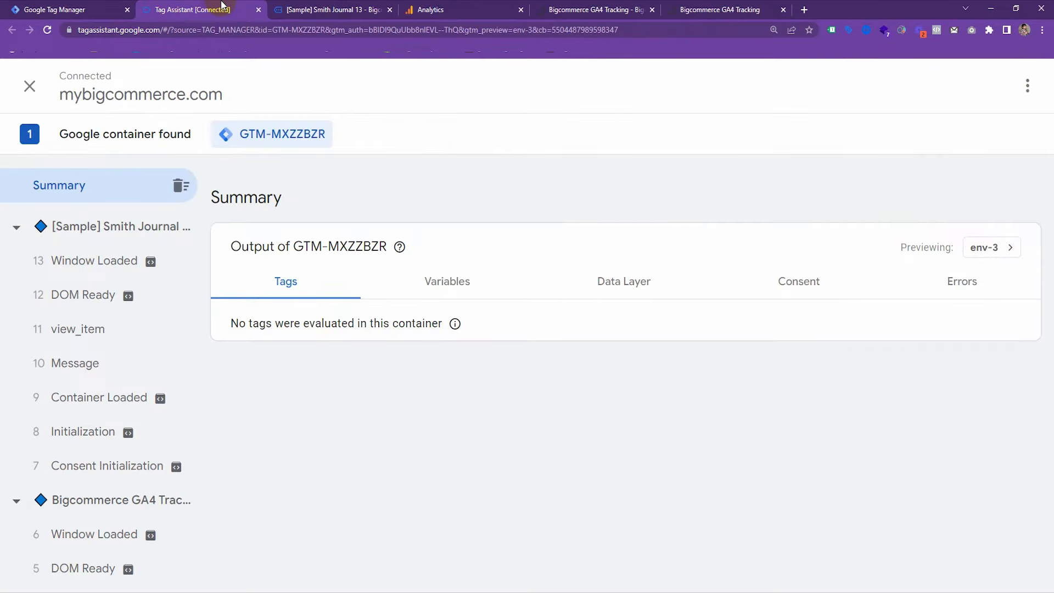
pyautogui.click(81, 336)
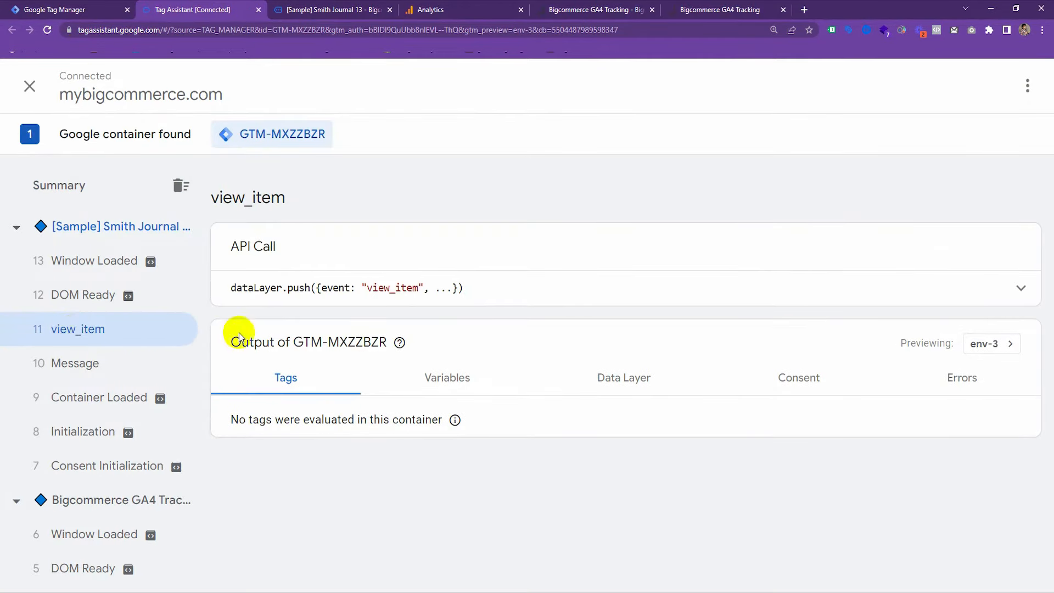
pyautogui.click(638, 373)
pyautogui.scroll(-2, 604, 264)
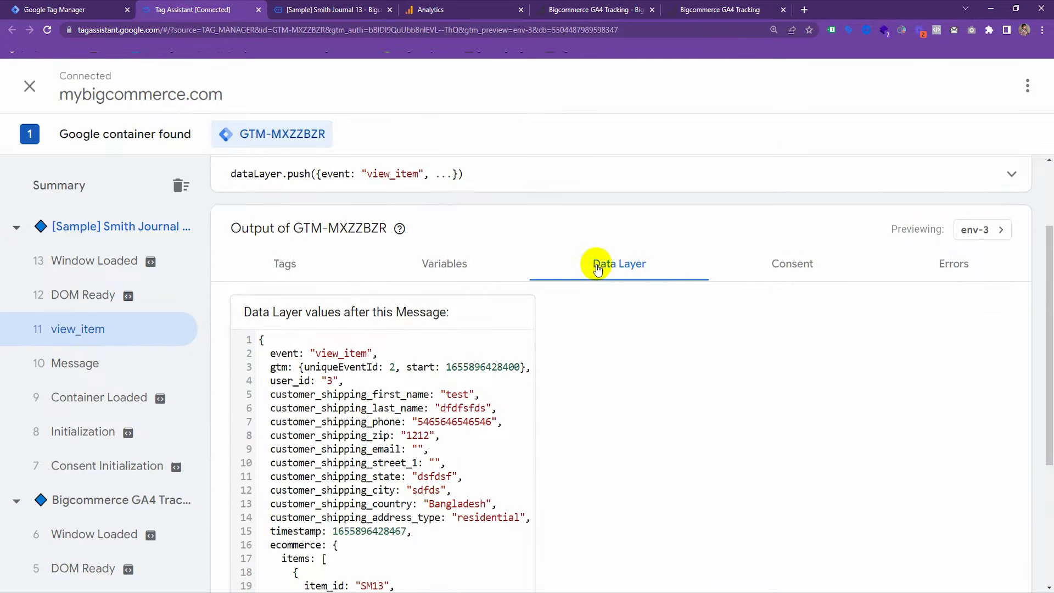
pyautogui.scroll(-4, 605, 296)
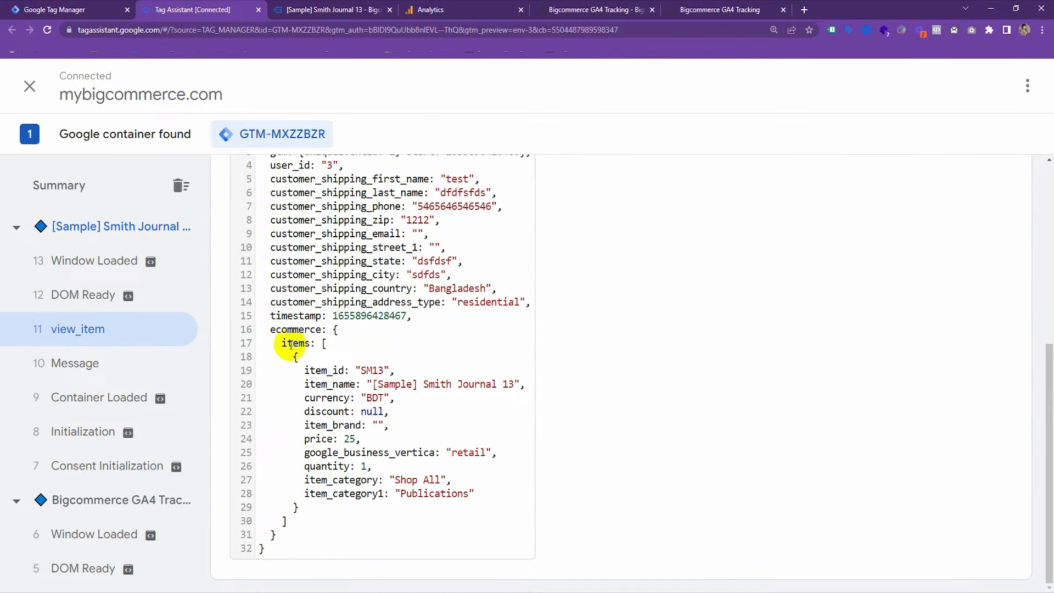
pyautogui.moveTo(265, 331); pyautogui.dragTo(327, 551)
pyautogui.click(372, 455)
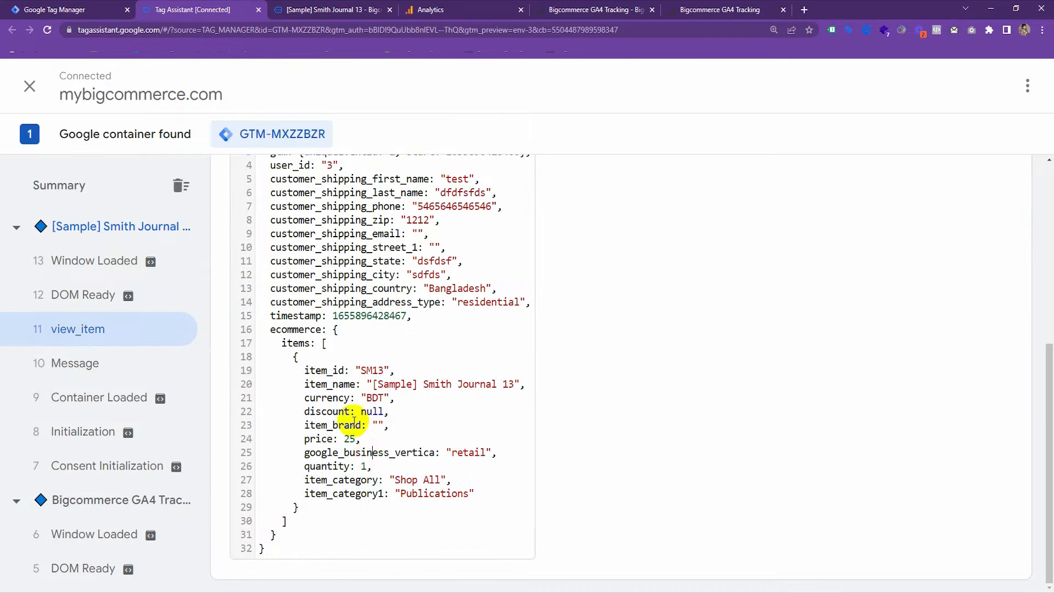
pyautogui.moveTo(268, 330); pyautogui.dragTo(306, 551)
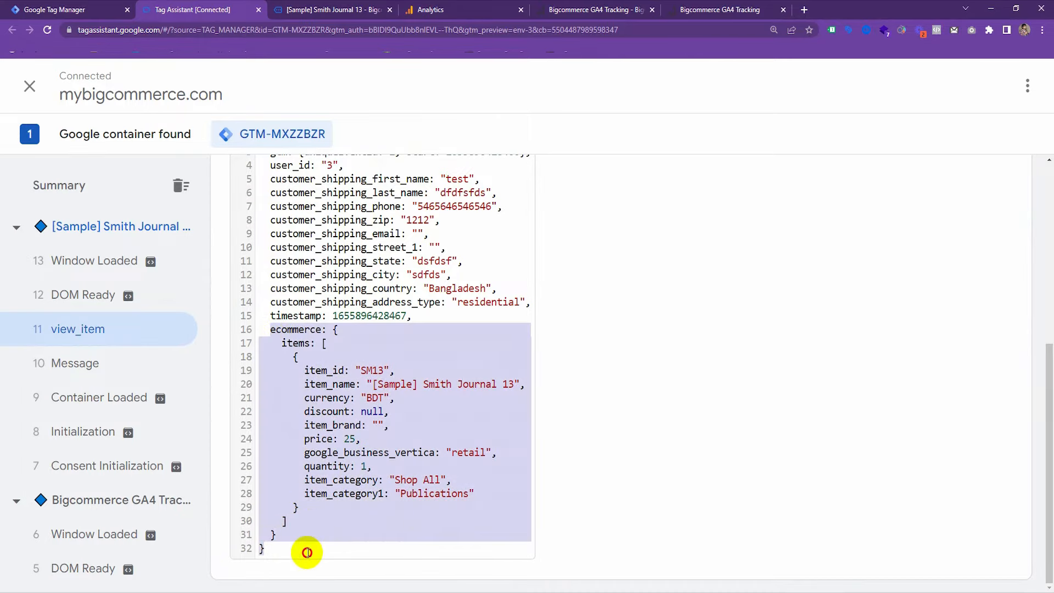
pyautogui.click(372, 466)
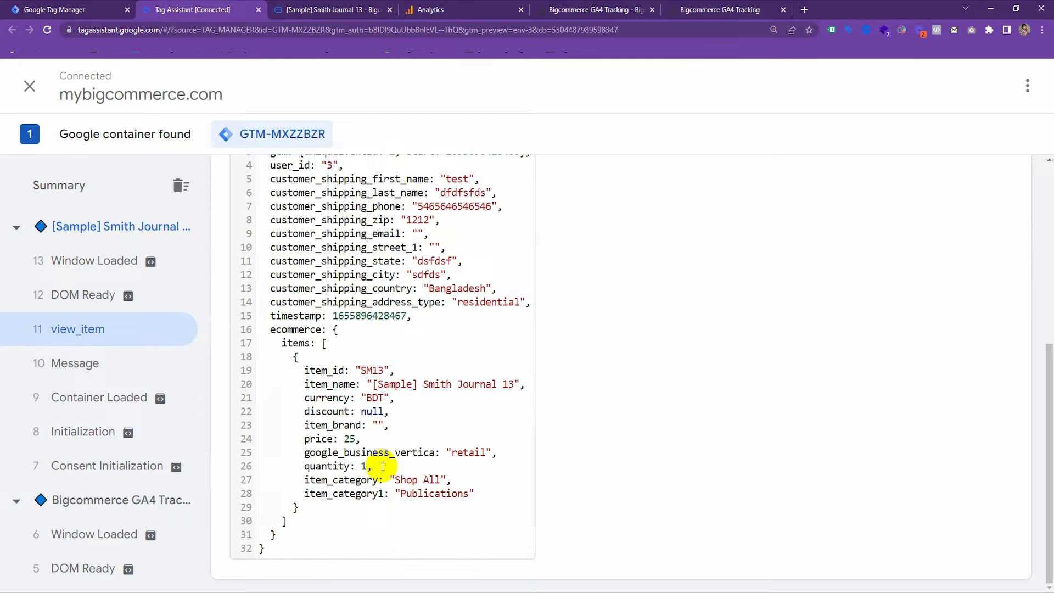
pyautogui.scroll(2, 553, 236)
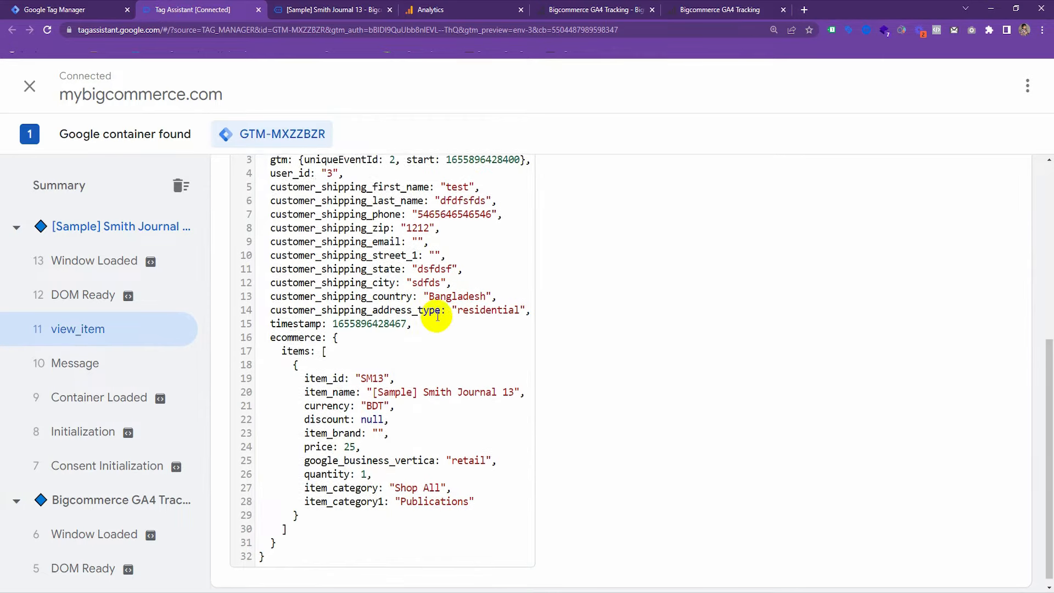
pyautogui.scroll(-3, 428, 329)
# Search Google in a new browser tab for "ga4 datalayer" and open the "Measure ecommerce" Google Analytics 4 guide
pyautogui.click(805, 10)
pyautogui.write('ga')
pyautogui.press('BackSpace')
pyautogui.write('d')
pyautogui.press('BackSpace')
pyautogui.write('d')
pyautogui.press('BackSpace')
pyautogui.write('4 dat')
pyautogui.press('BackSpace')
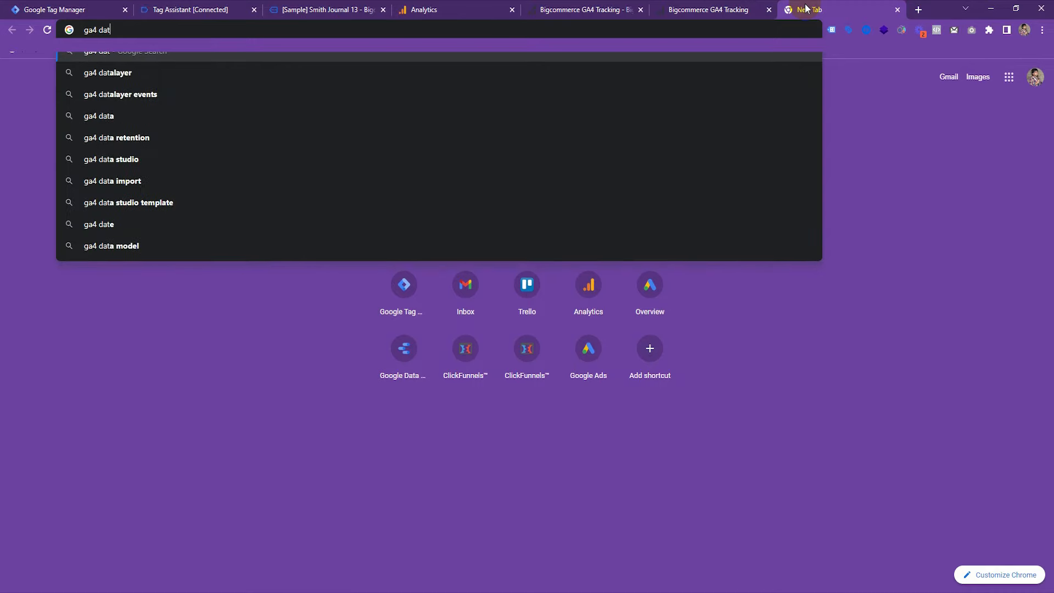
pyautogui.press('Down')
pyautogui.press('Return')
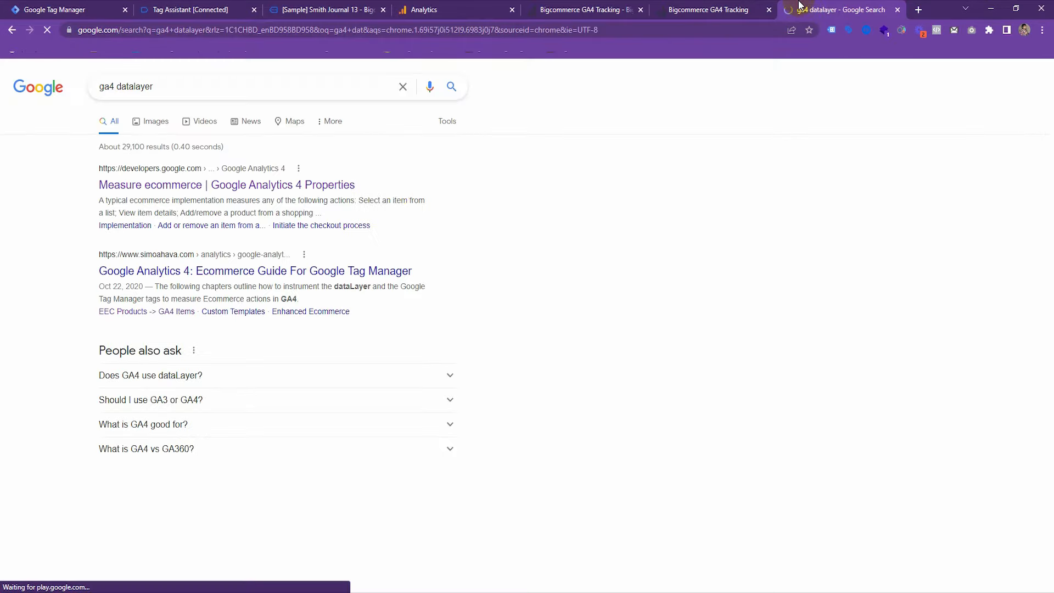
pyautogui.click(207, 186)
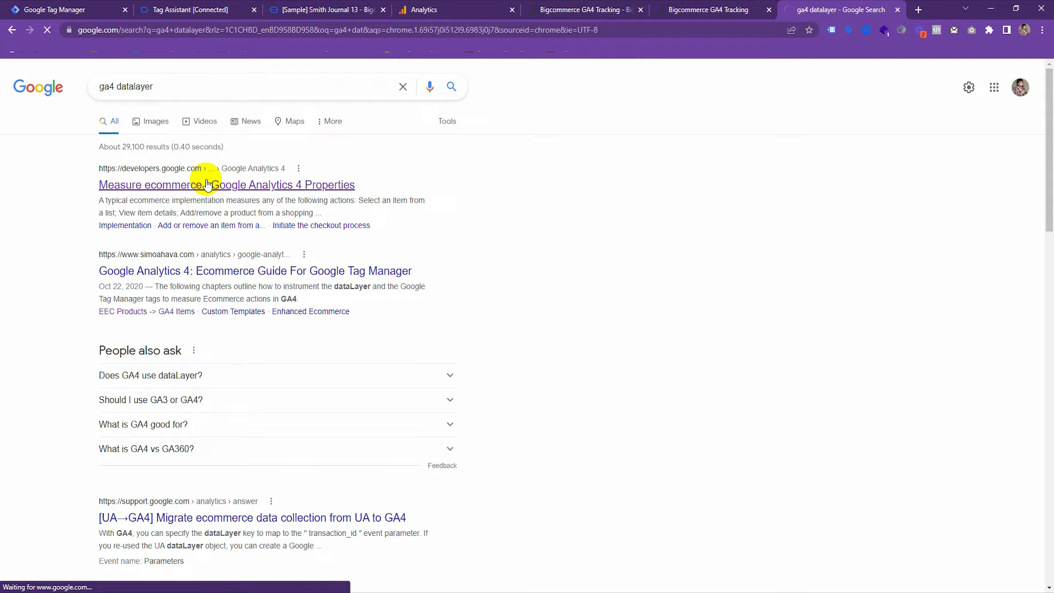
# Find the view_item dataLayer.push sample under View item details in the guide and examine its code
pyautogui.scroll(-20, 481, 302)
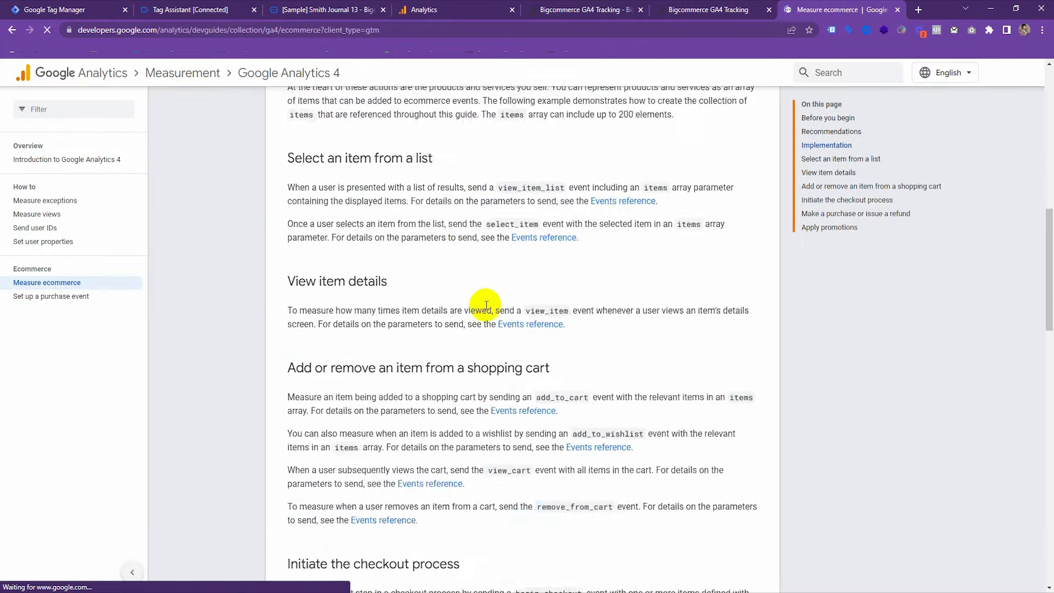
pyautogui.scroll(20, 482, 297)
pyautogui.scroll(-10, 486, 295)
pyautogui.scroll(3, 328, 229)
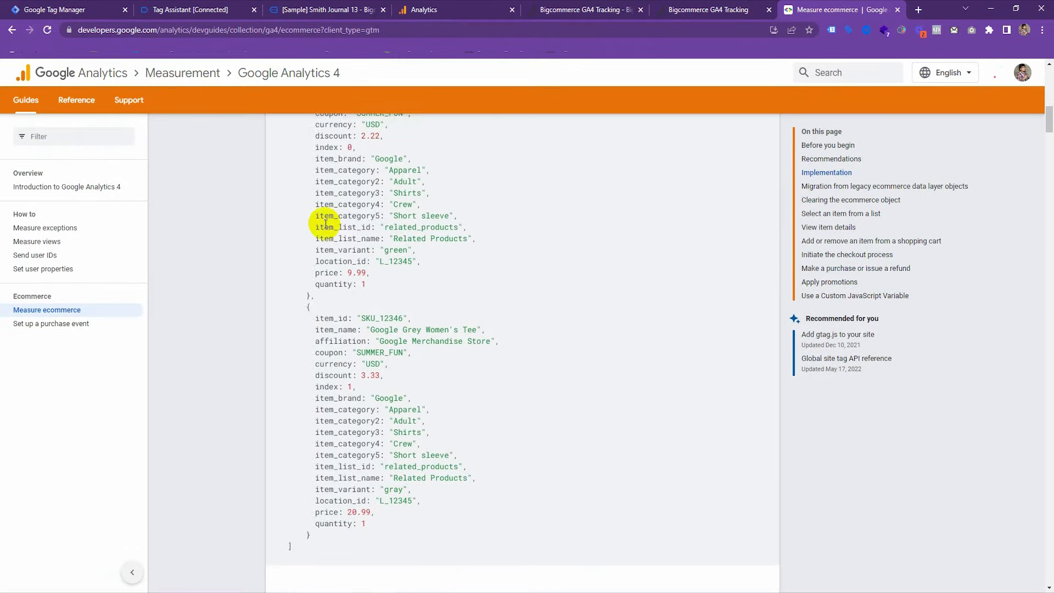
pyautogui.scroll(3, 308, 183)
pyautogui.moveTo(286, 246); pyautogui.dragTo(355, 447)
pyautogui.scroll(-14, 482, 333)
pyautogui.scroll(2, 487, 332)
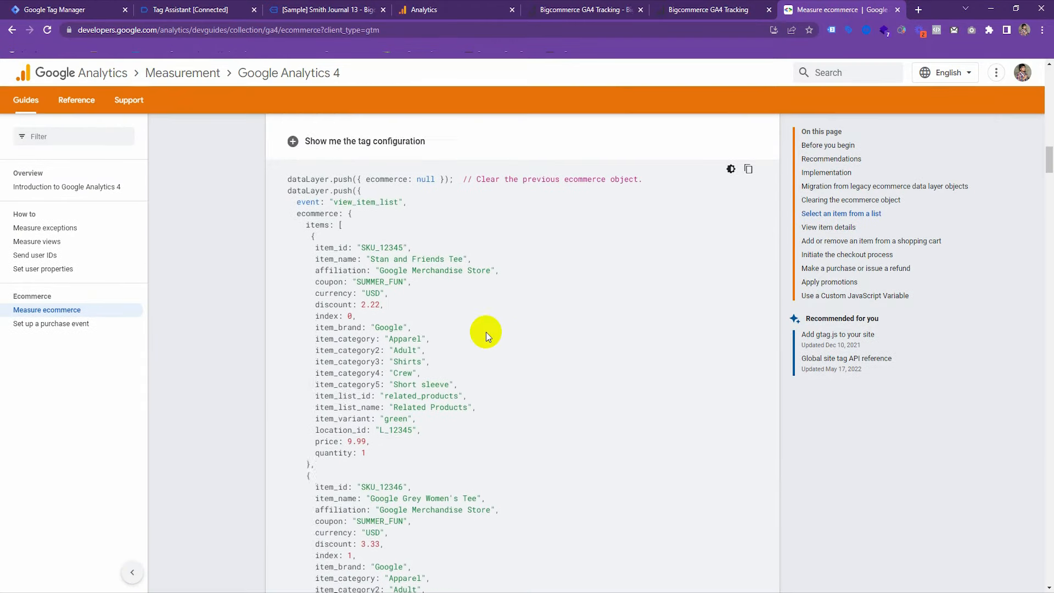
pyautogui.scroll(-15, 423, 287)
pyautogui.scroll(1, 353, 219)
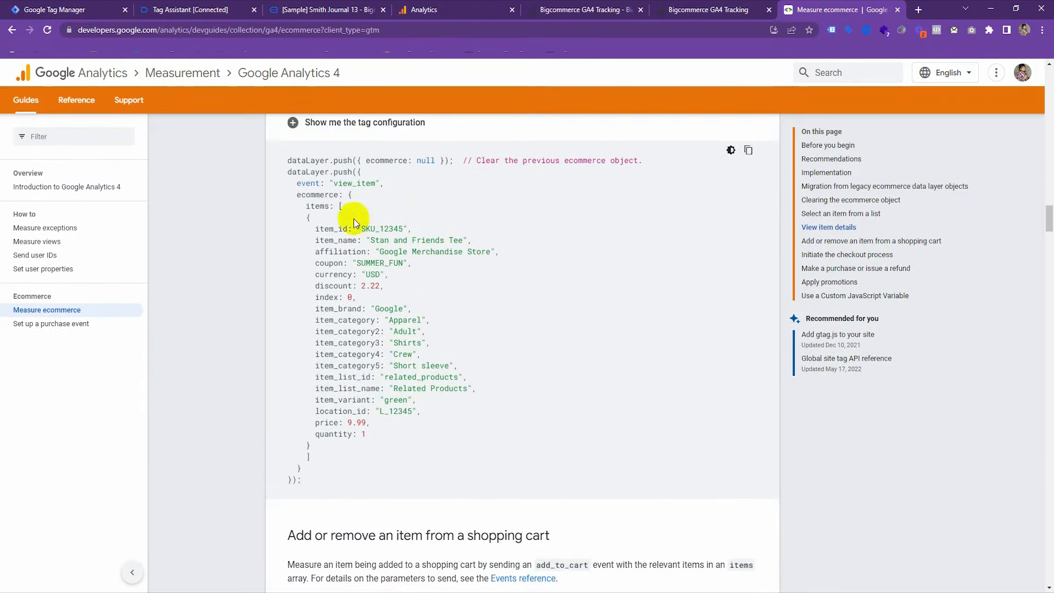
pyautogui.moveTo(283, 161); pyautogui.dragTo(348, 480)
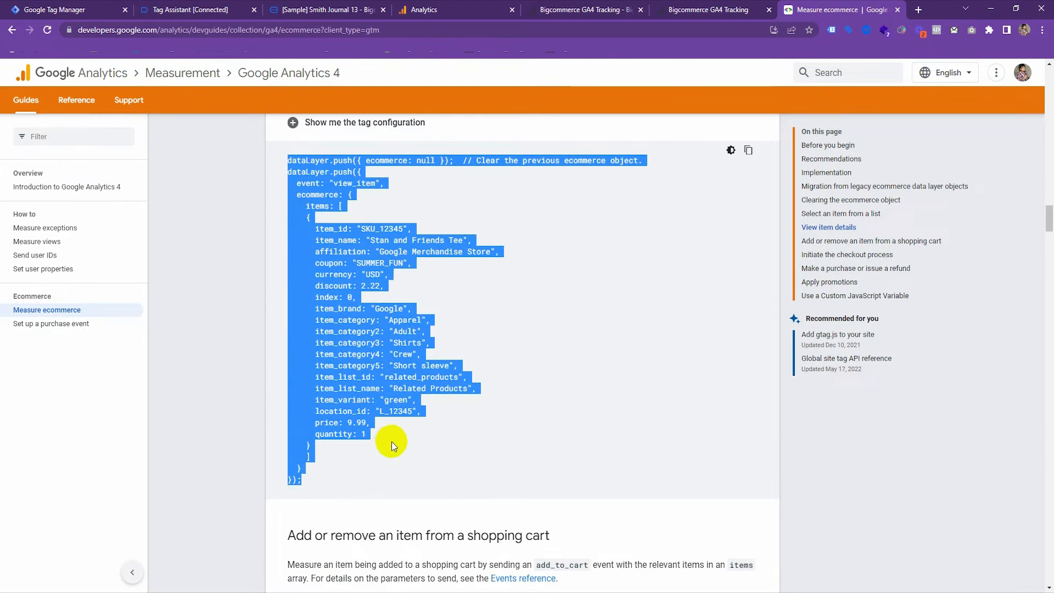
# Compare the ecommerce items block of the view_item event in Tag Assistant with the guide's view_item sample
pyautogui.click(291, 7)
pyautogui.click(203, 7)
pyautogui.moveTo(277, 534); pyautogui.dragTo(377, 347)
pyautogui.click(377, 346)
pyautogui.doubleClick(296, 343)
pyautogui.click(831, 9)
pyautogui.click(501, 278)
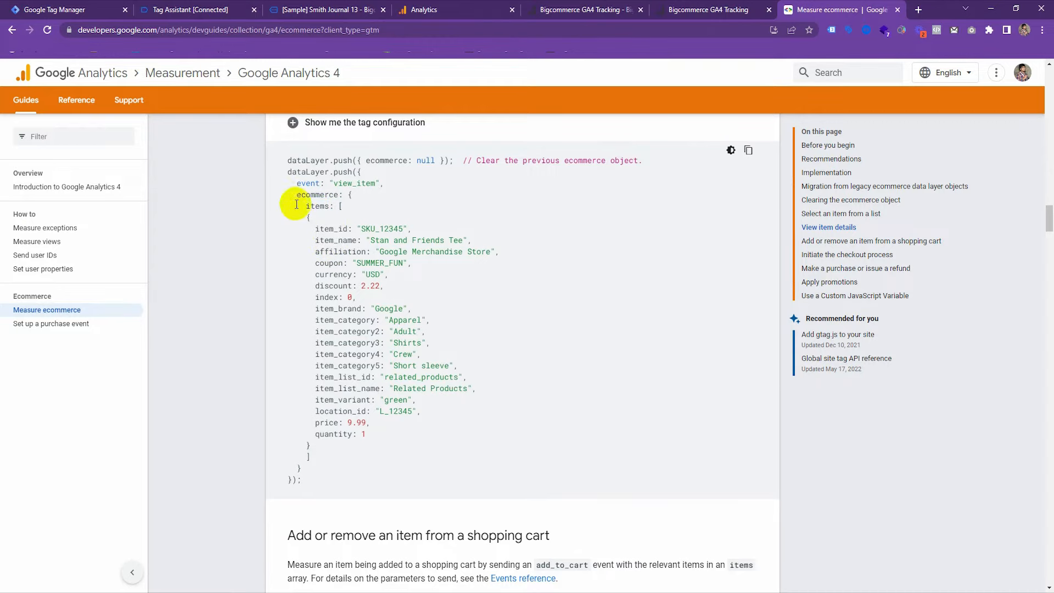
pyautogui.moveTo(282, 156); pyautogui.dragTo(322, 476)
pyautogui.click(406, 445)
pyautogui.click(212, 4)
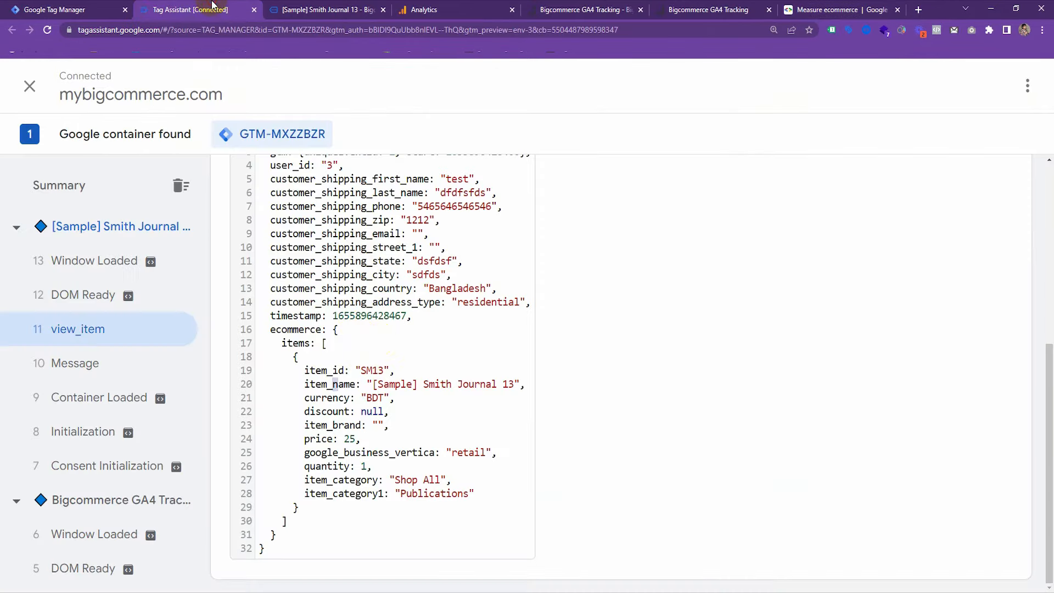
pyautogui.moveTo(295, 537); pyautogui.dragTo(252, 315)
pyautogui.click(353, 255)
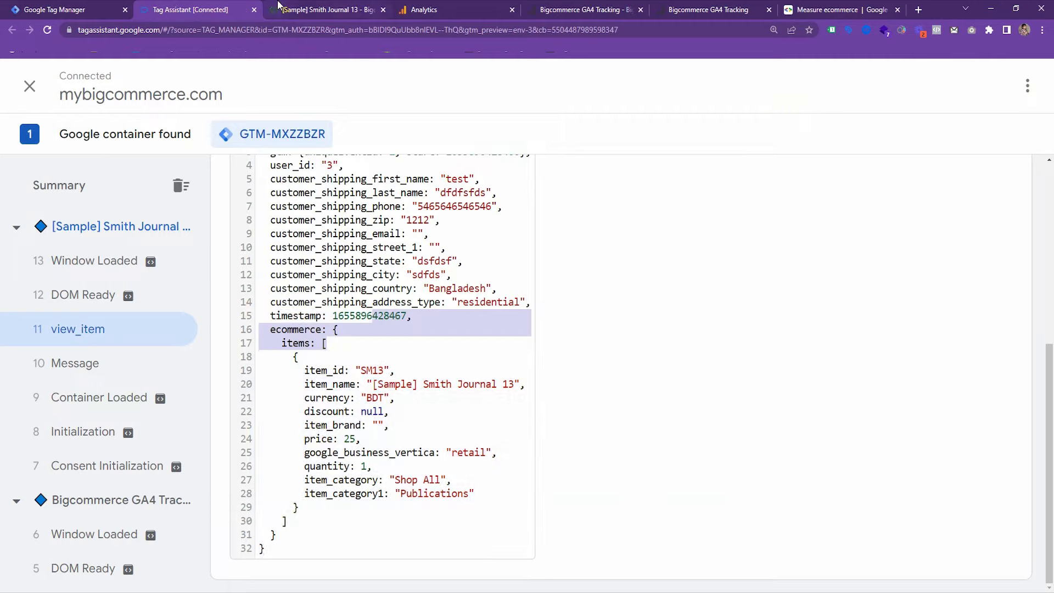
# Switch to the store's site, return to its home page and open the [Sample] Tiered Wire Basket product page
pyautogui.click(307, 10)
pyautogui.click(395, 130)
pyautogui.scroll(-6, 318, 240)
pyautogui.scroll(-9, 518, 266)
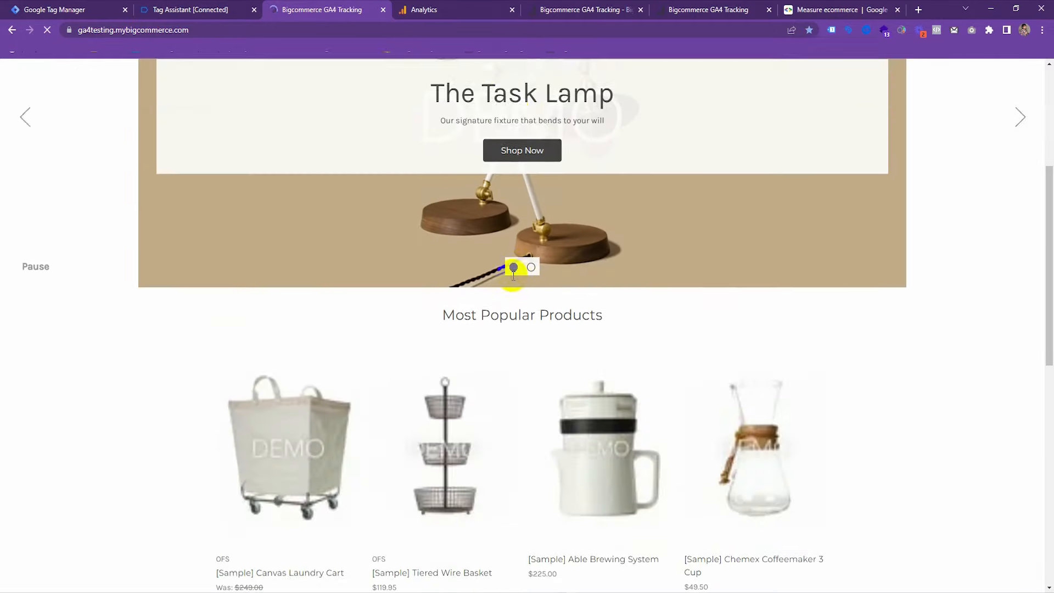
pyautogui.click(451, 301)
pyautogui.click(219, 10)
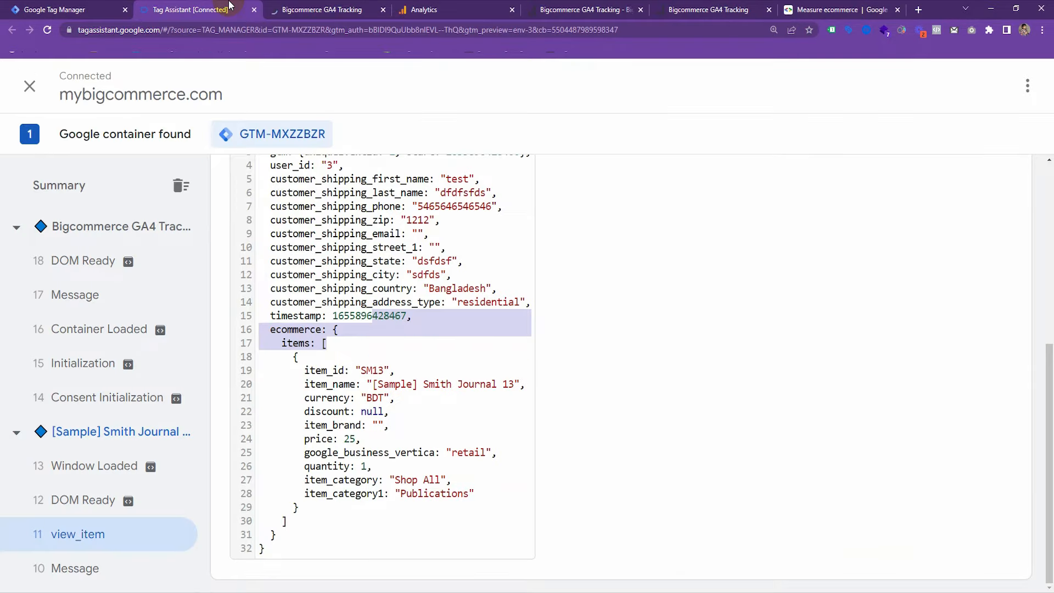
pyautogui.click(307, 10)
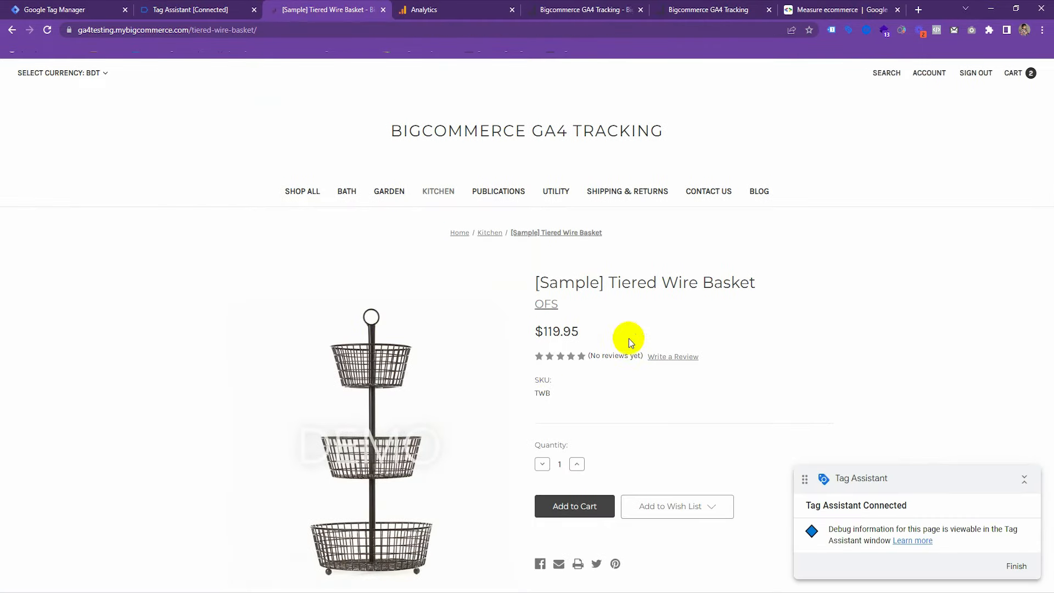
# In Tag Assistant, compare the ecommerce data of the view_item events for Tiered Wire Basket and Smith Journal 13
pyautogui.click(228, 4)
pyautogui.click(77, 328)
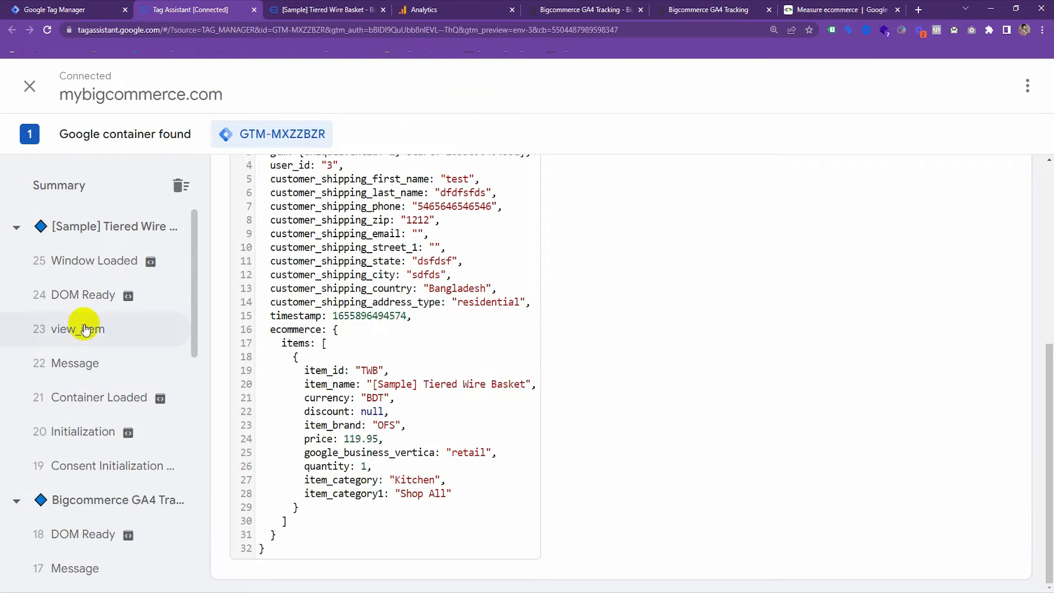
pyautogui.moveTo(258, 326); pyautogui.dragTo(362, 426)
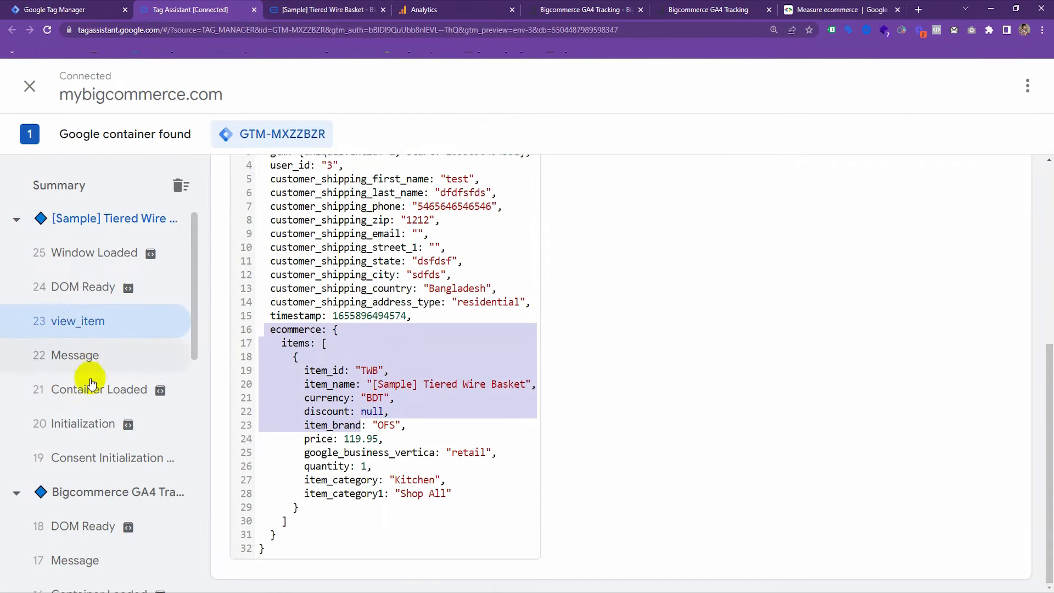
pyautogui.scroll(-5, 82, 384)
pyautogui.click(100, 513)
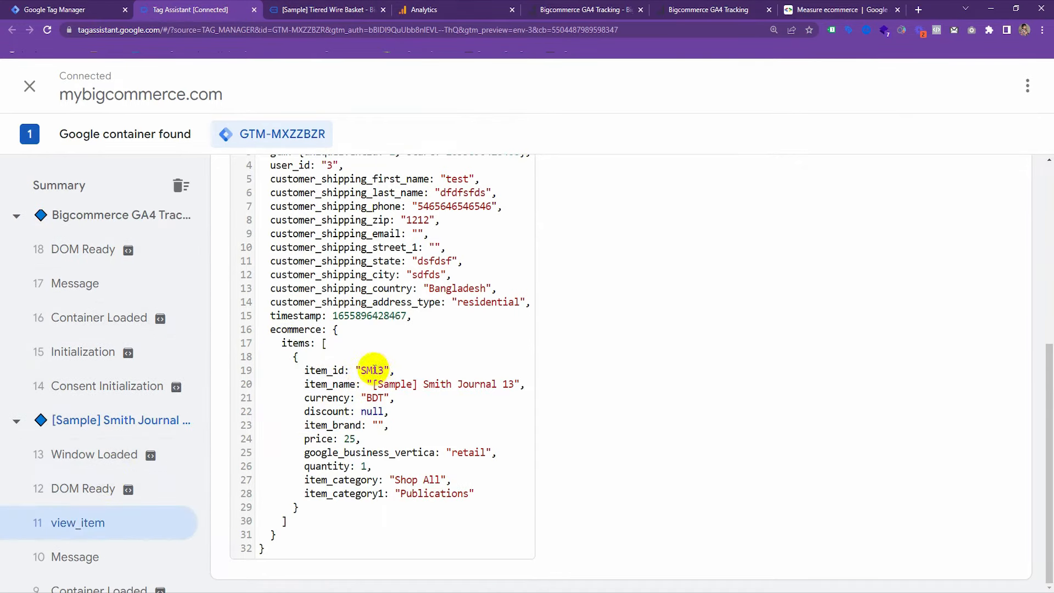
pyautogui.scroll(1, 66, 273)
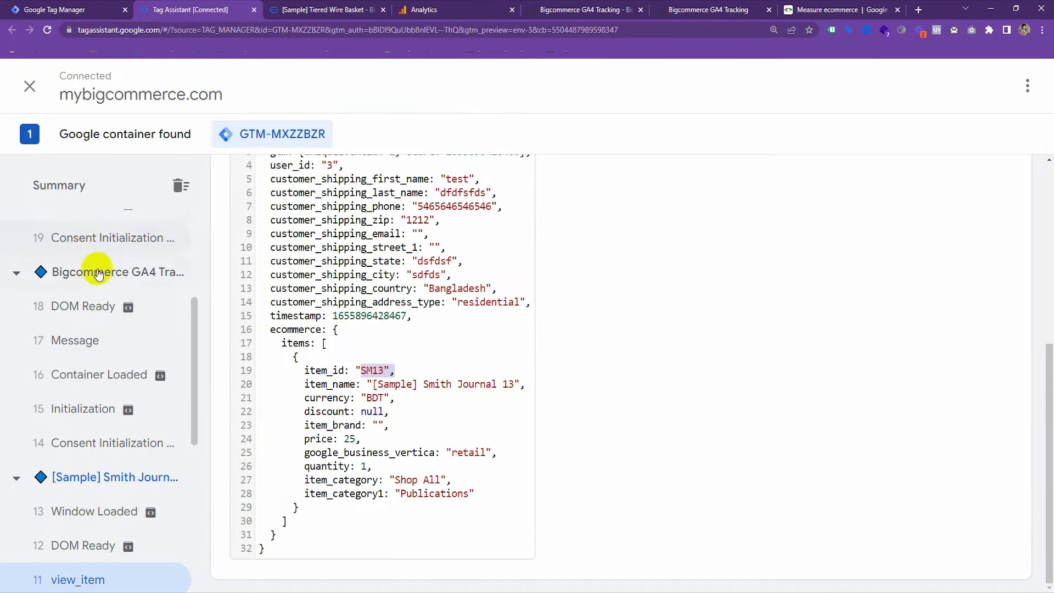
pyautogui.scroll(2, 82, 277)
pyautogui.click(94, 214)
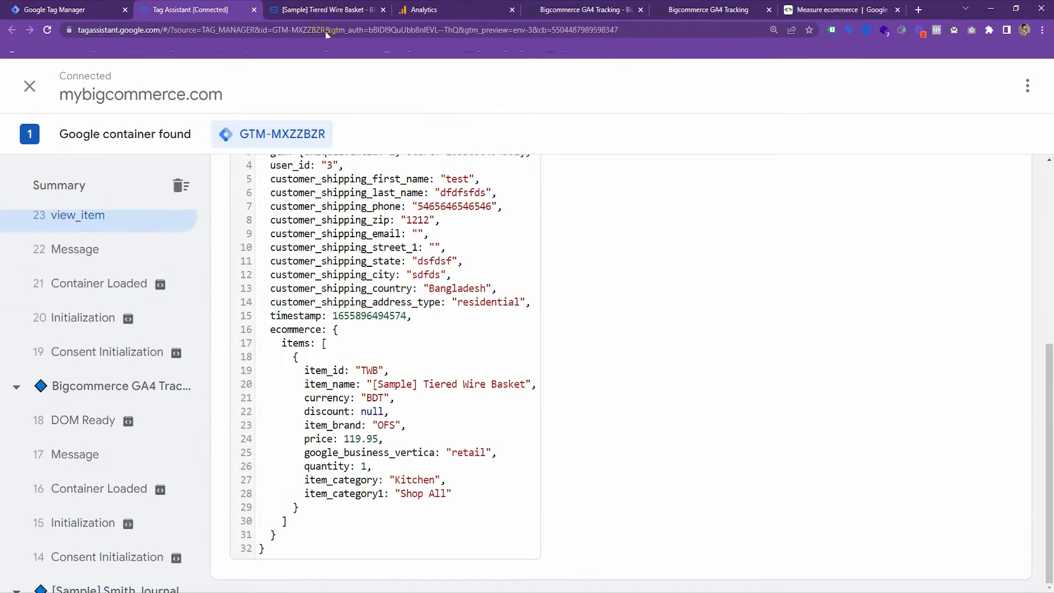
# Add the Tiered Wire Basket to the cart on the store and examine the add_to_cart event's data layer values in Tag Assistant
pyautogui.click(323, 6)
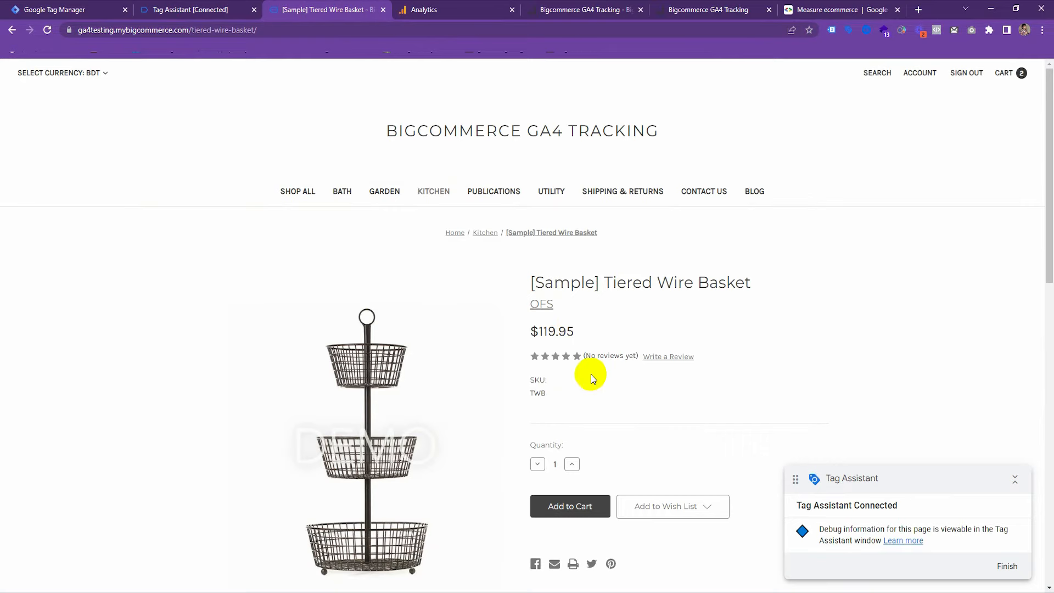
pyautogui.click(569, 508)
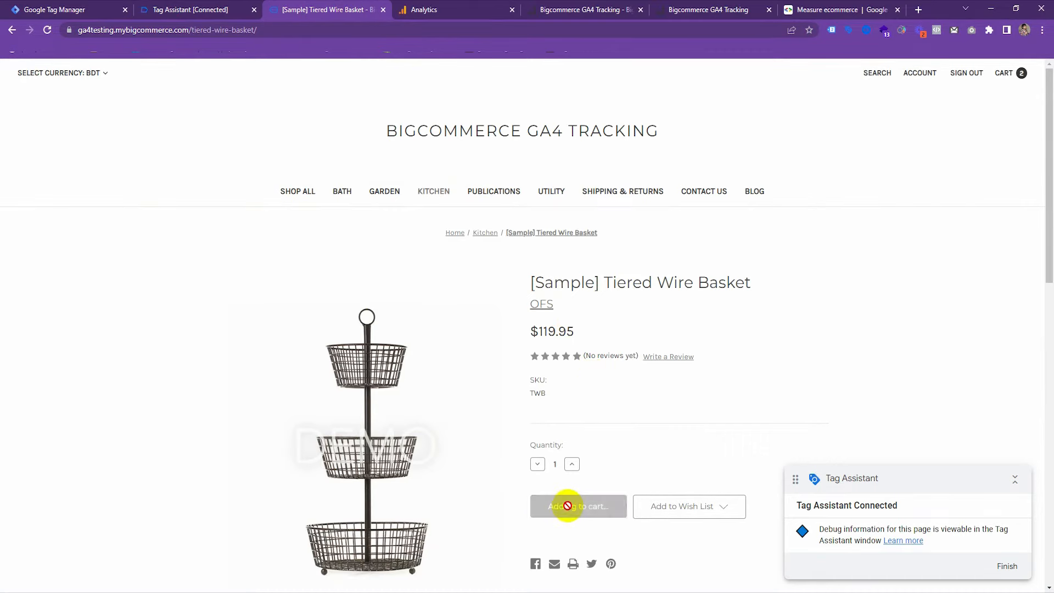
pyautogui.click(206, 7)
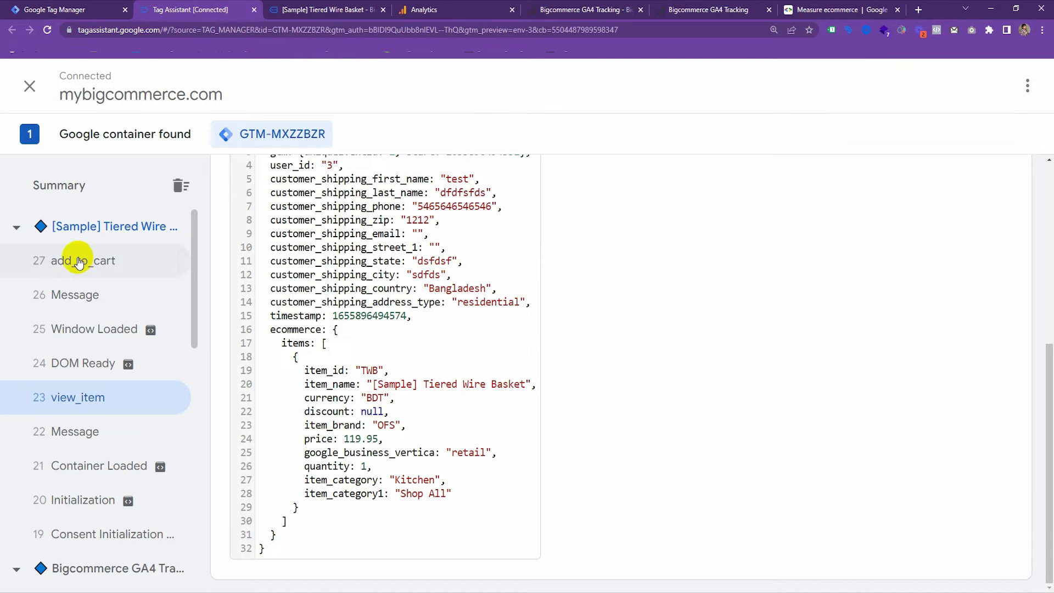
pyautogui.click(79, 262)
pyautogui.scroll(4, 385, 269)
pyautogui.scroll(-5, 379, 357)
pyautogui.scroll(2, 276, 286)
pyautogui.moveTo(271, 292); pyautogui.dragTo(409, 297)
pyautogui.scroll(-2, 296, 367)
pyautogui.moveTo(275, 373); pyautogui.dragTo(299, 546)
# On the store's product page, open the datalayer checker extension and examine the add_to_cart event as JSON
pyautogui.click(339, 8)
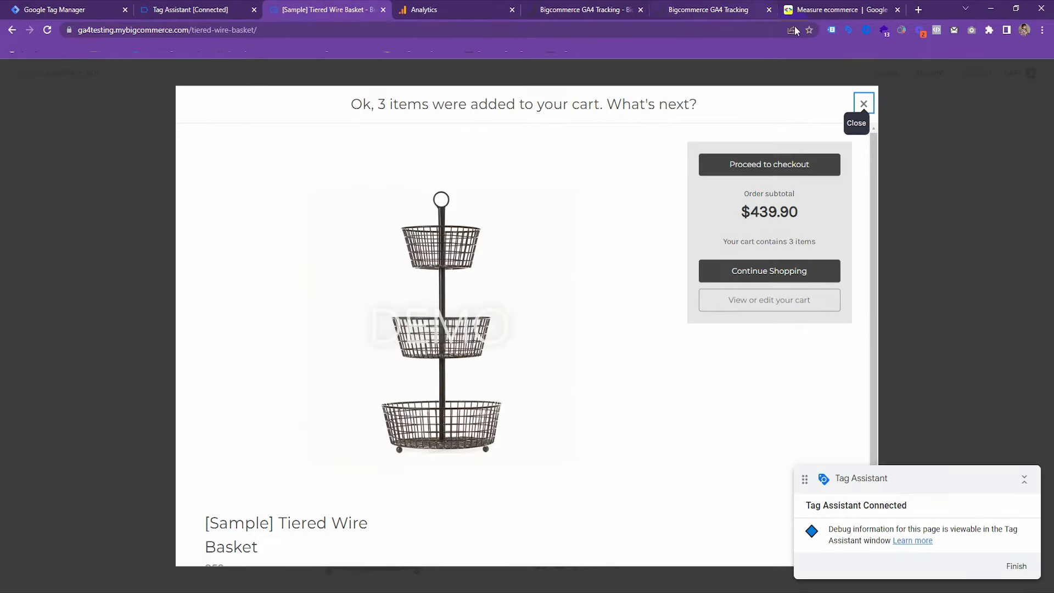
pyautogui.click(831, 31)
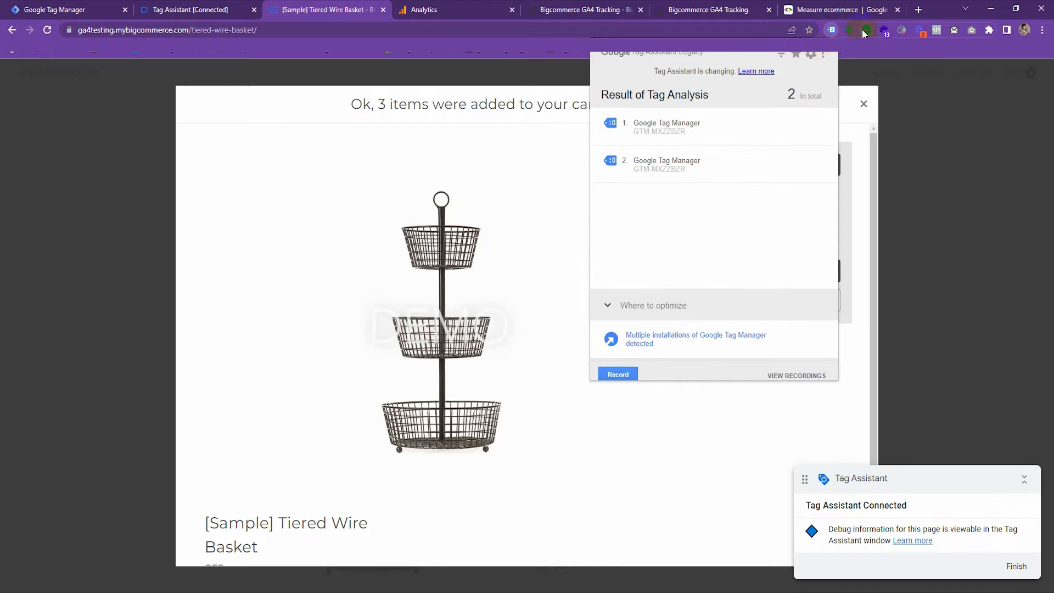
pyautogui.click(866, 31)
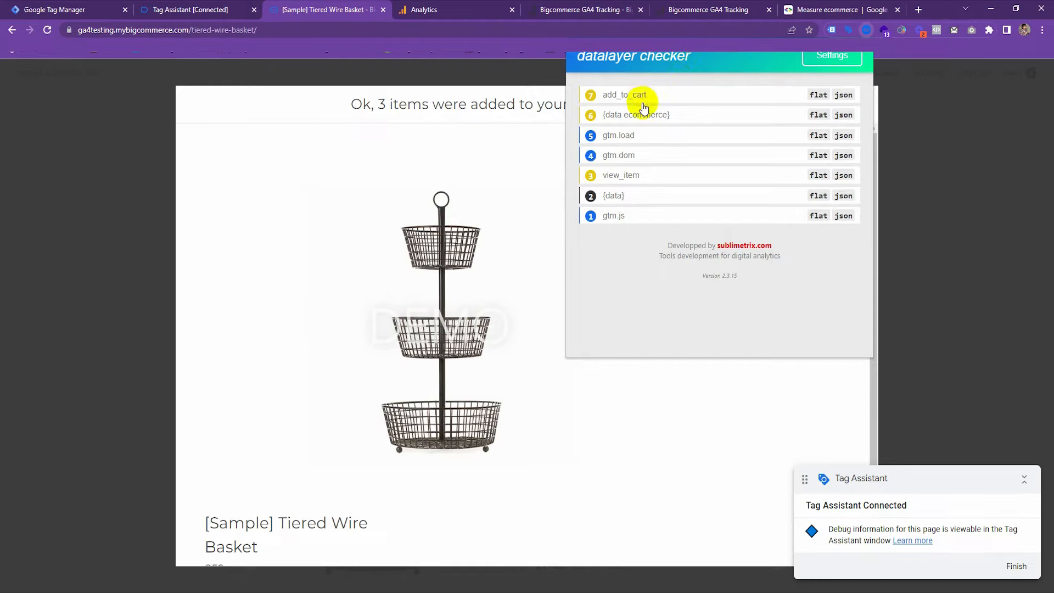
pyautogui.click(643, 106)
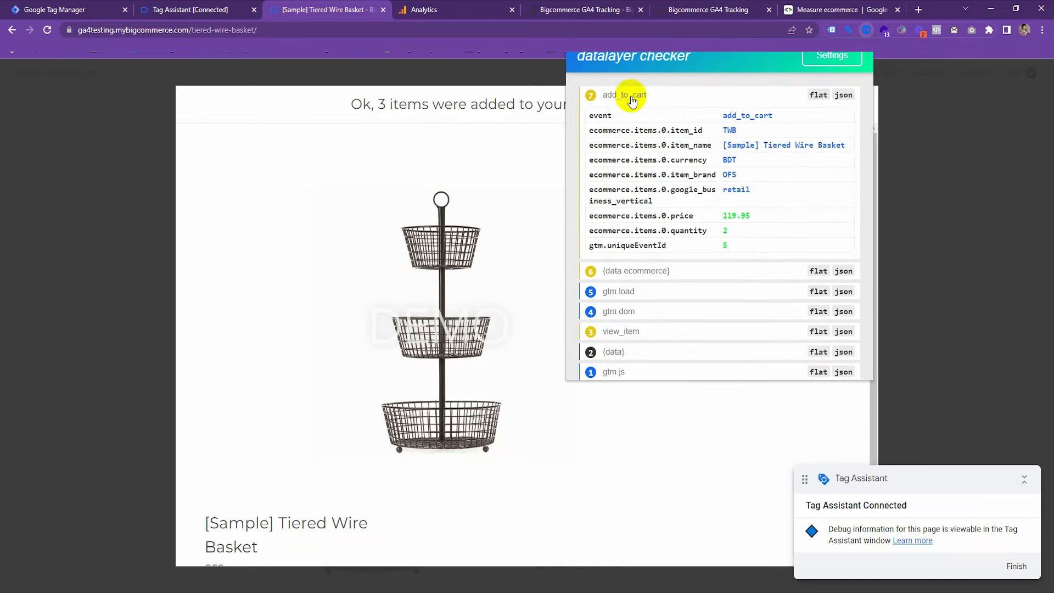
pyautogui.click(844, 95)
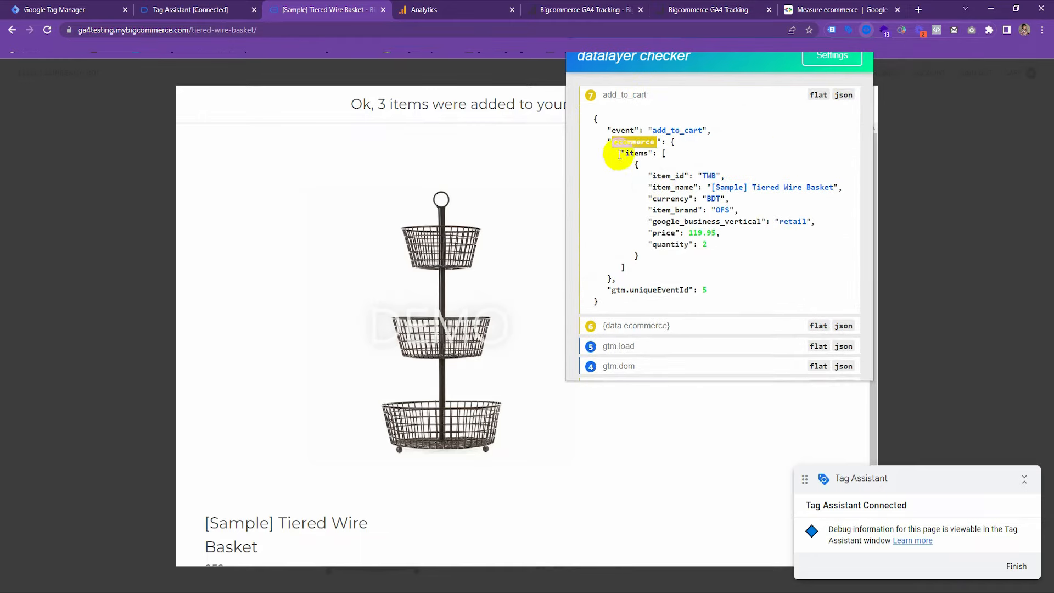
pyautogui.moveTo(608, 130); pyautogui.dragTo(671, 286)
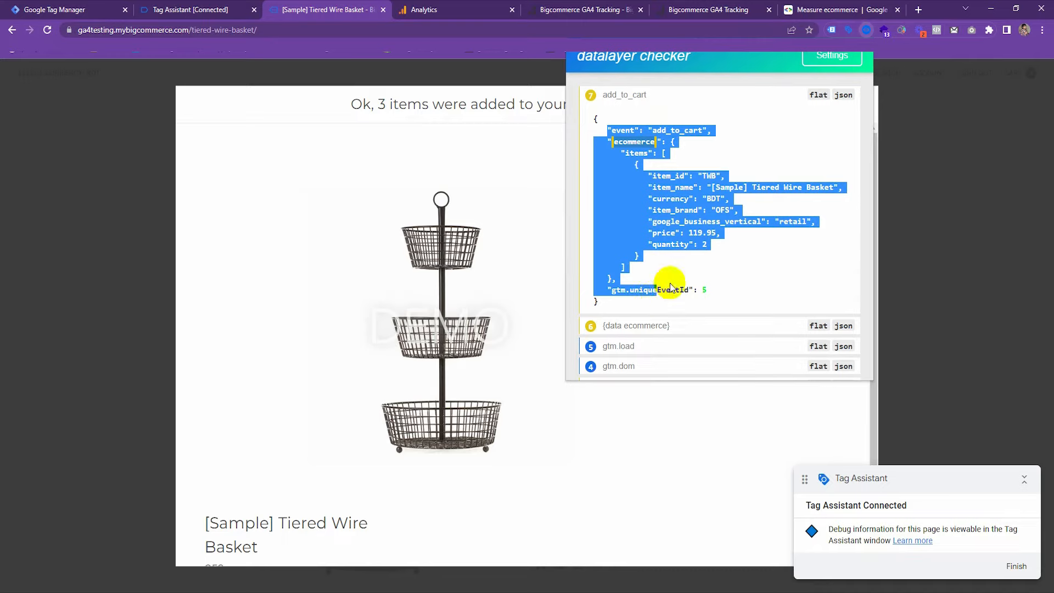
# Expand the view_item event in the datalayer checker, examine its ecommerce block as JSON and close the checker
pyautogui.scroll(-2, 667, 274)
pyautogui.click(620, 261)
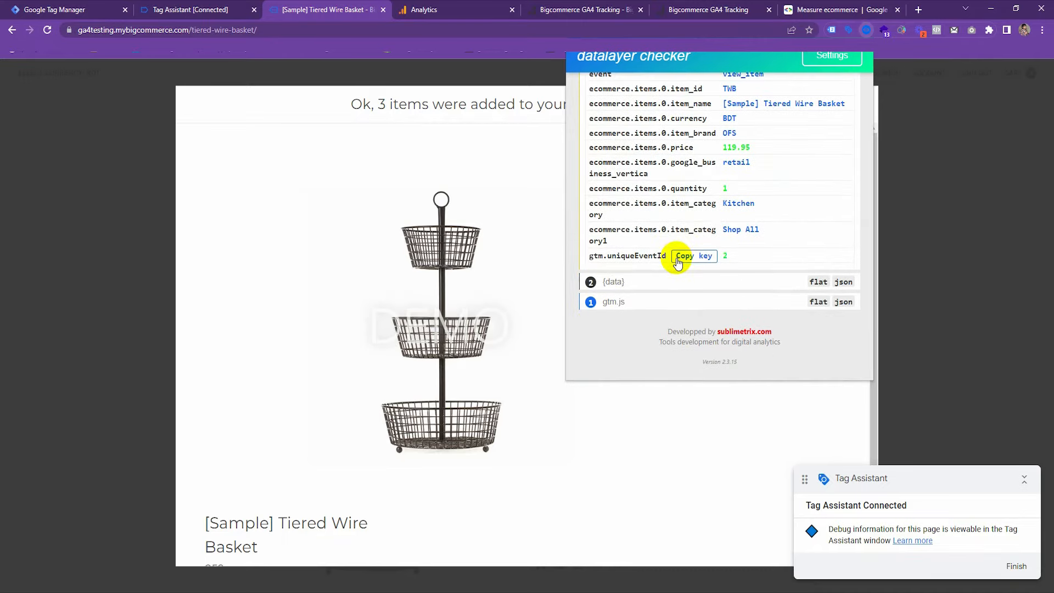
pyautogui.scroll(2, 678, 255)
pyautogui.click(844, 167)
pyautogui.doubleClick(619, 215)
pyautogui.scroll(-1, 617, 212)
pyautogui.scroll(1, 609, 203)
pyautogui.scroll(-2, 600, 195)
pyautogui.click(323, 200)
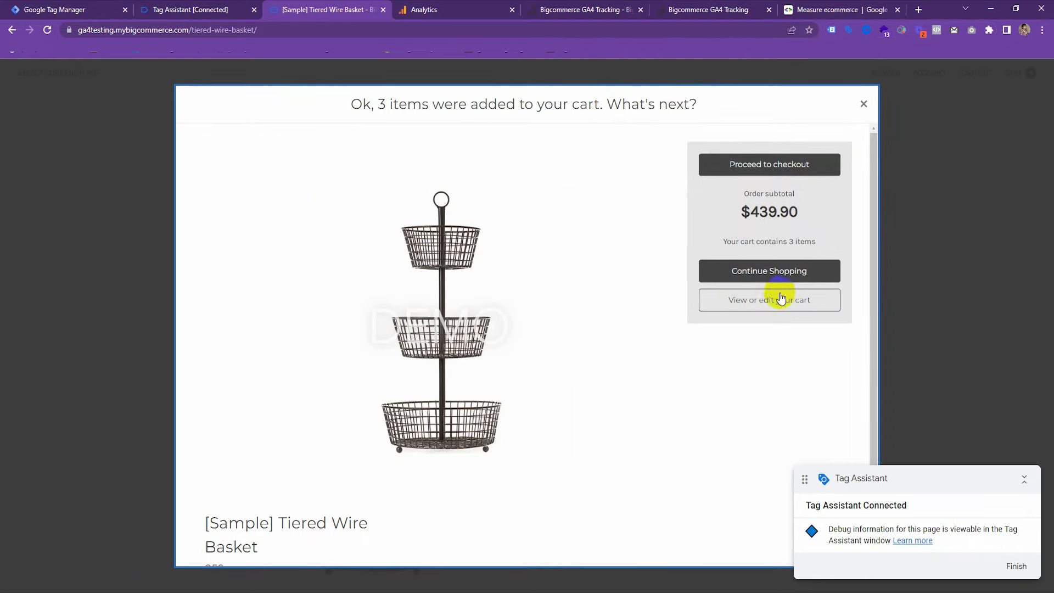
# Dismiss the added-to-cart dialog and look at the Add to Wish List options for the Tiered Wire Basket
pyautogui.click(860, 106)
pyautogui.scroll(-2, 558, 351)
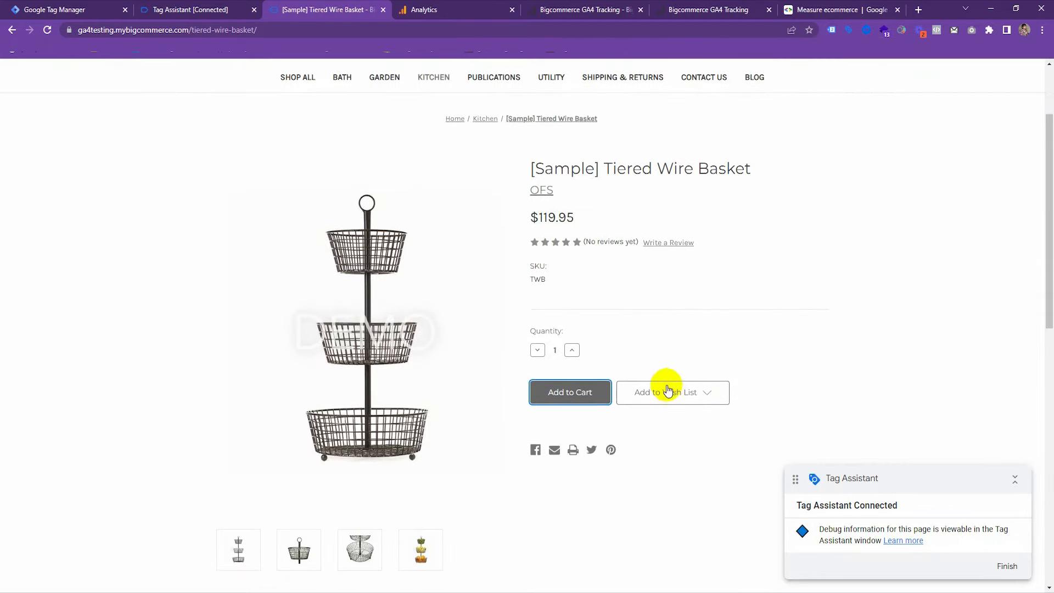
pyautogui.click(670, 395)
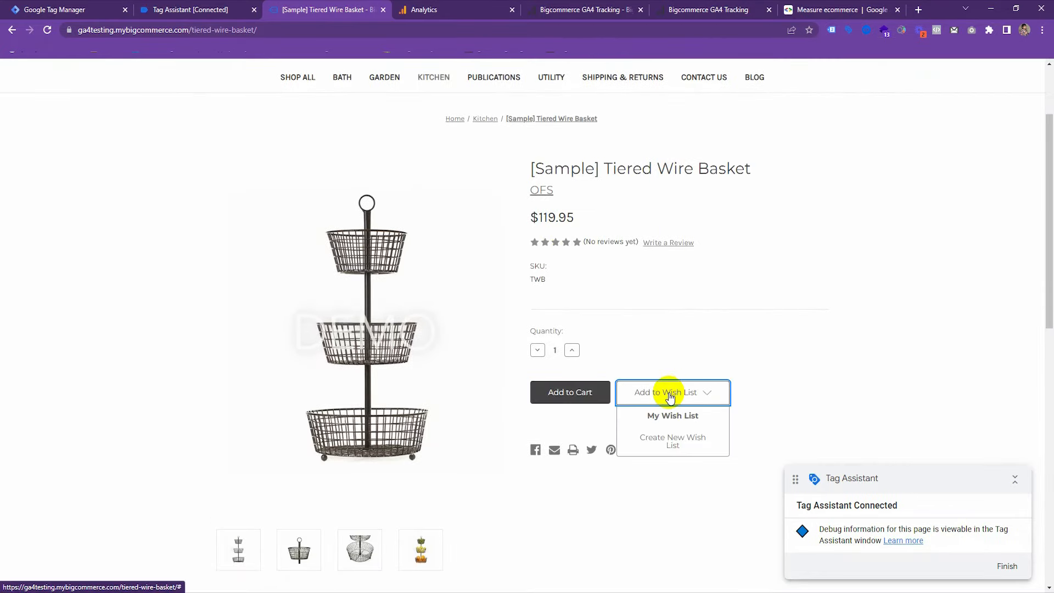
pyautogui.click(807, 348)
# Open the full cart page from the store's cart preview
pyautogui.scroll(2, 707, 311)
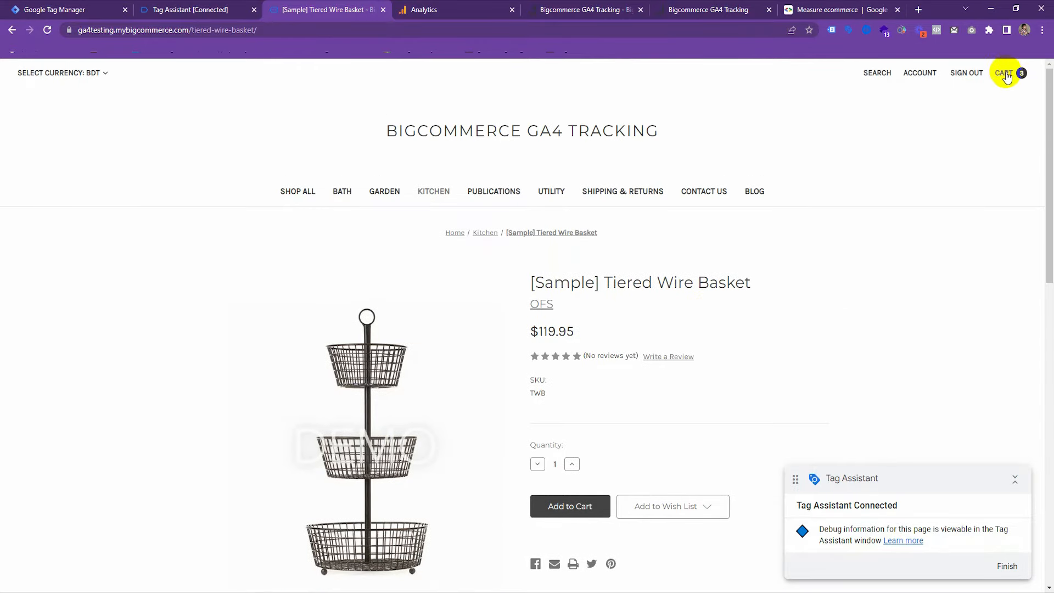
pyautogui.click(1004, 74)
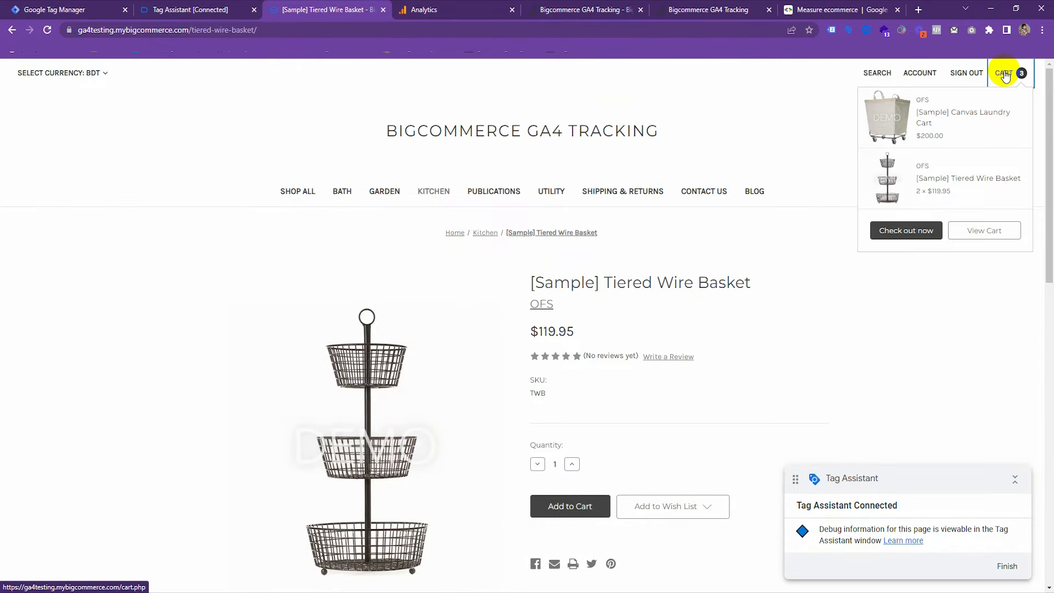
pyautogui.click(982, 229)
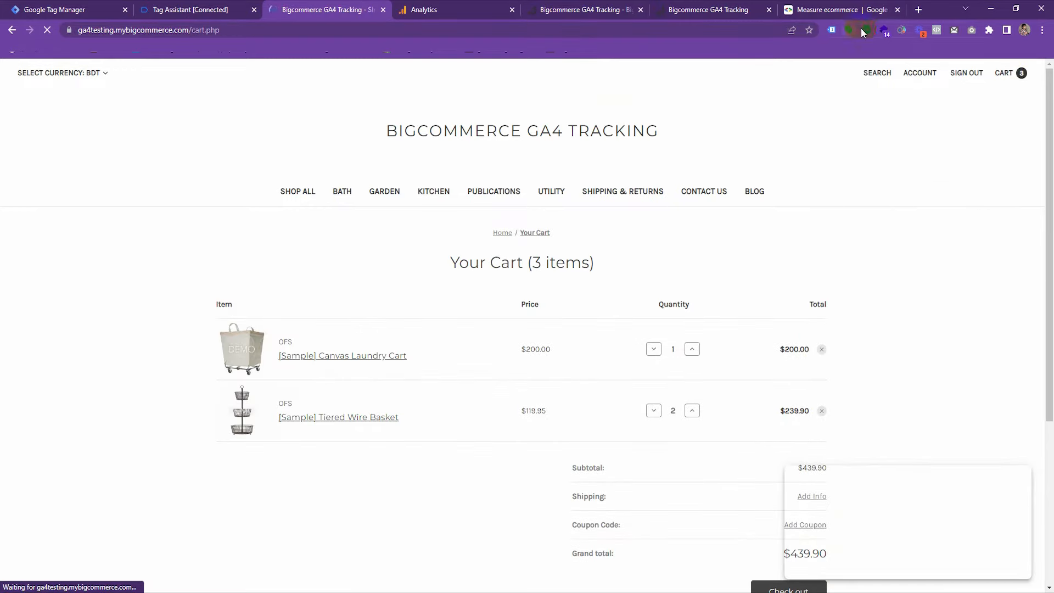
# In Tag Assistant, open the cart page's view_cart event and examine the ecommerce block in its data layer values
pyautogui.click(181, 9)
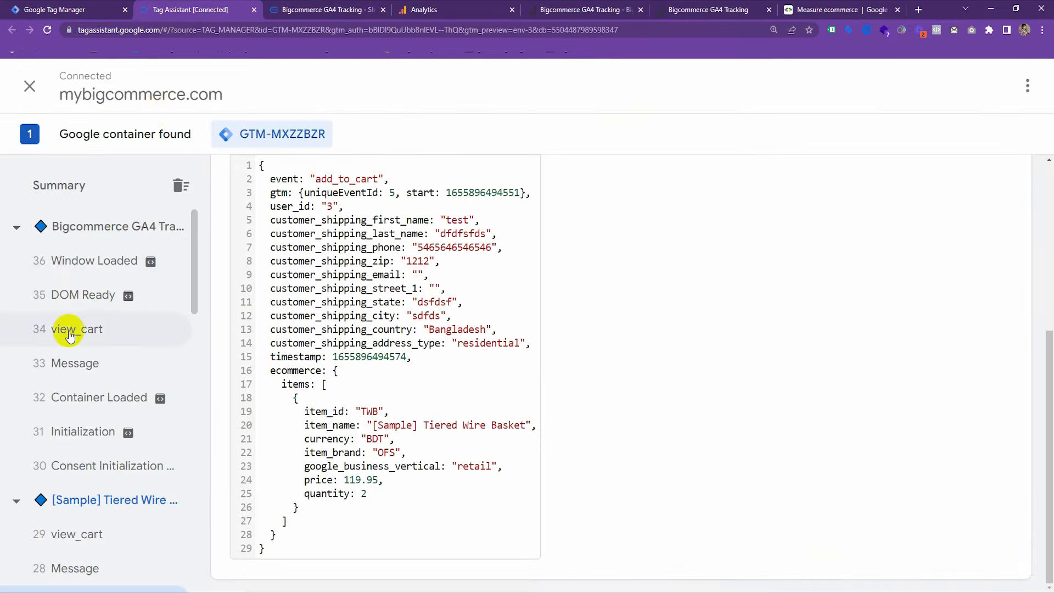
pyautogui.click(100, 335)
pyautogui.scroll(3, 283, 306)
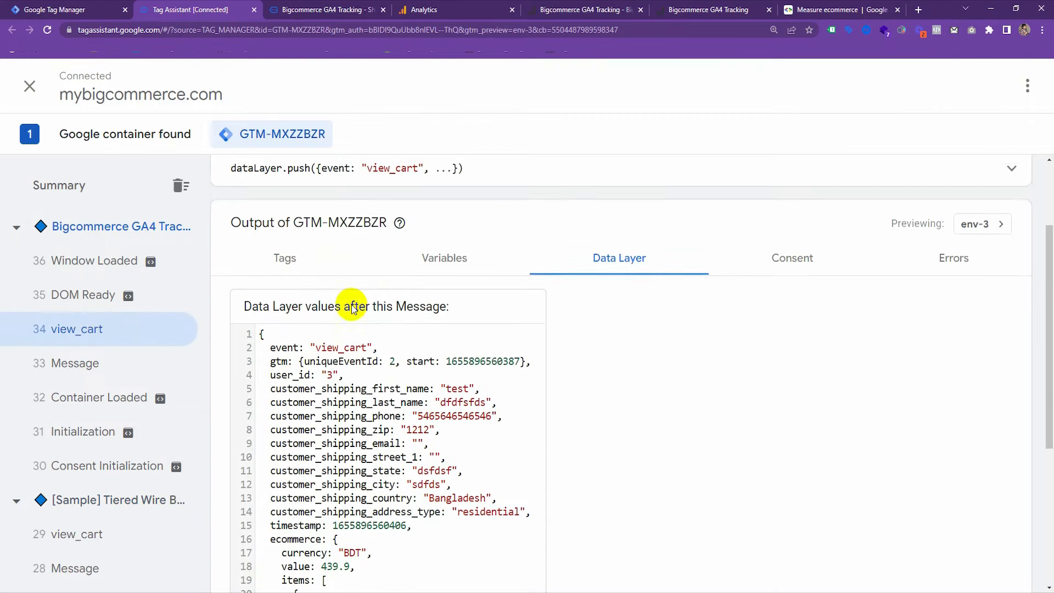
pyautogui.scroll(-4, 302, 318)
pyautogui.moveTo(269, 313); pyautogui.dragTo(320, 571)
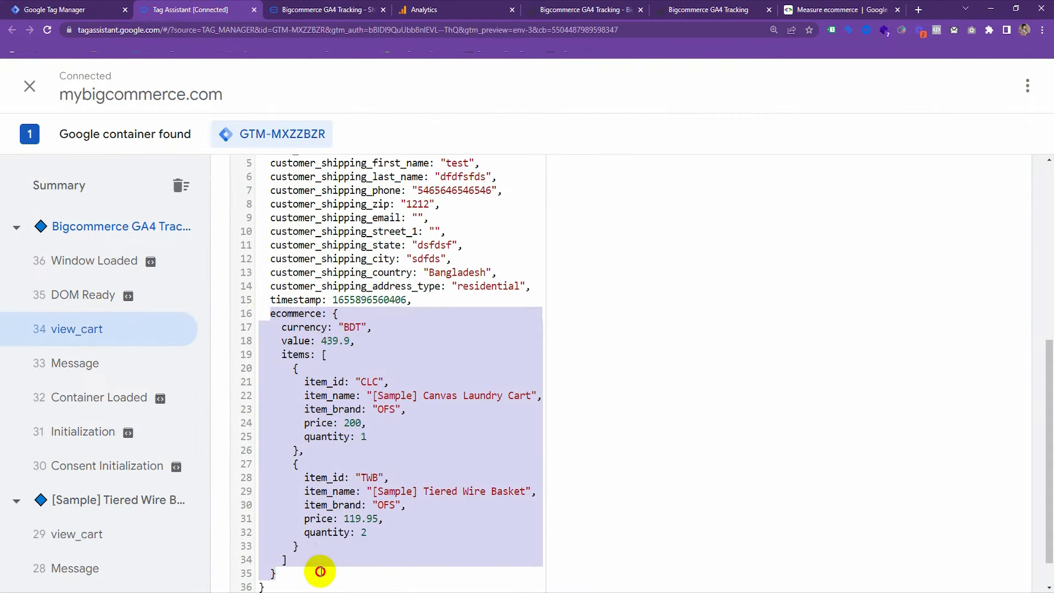
pyautogui.click(365, 422)
pyautogui.scroll(3, 278, 176)
pyautogui.scroll(-4, 375, 293)
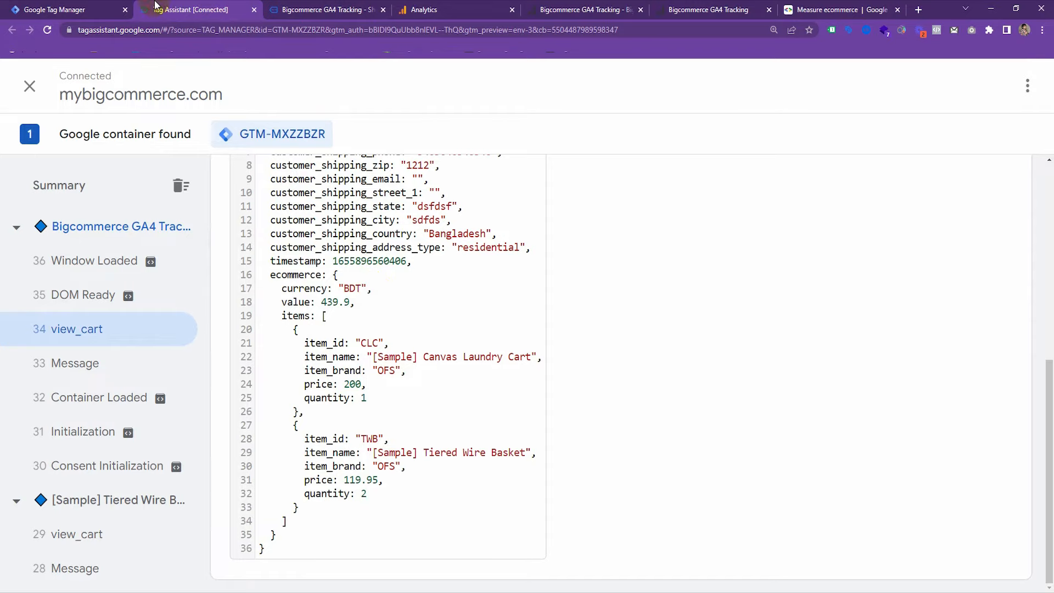
pyautogui.click(109, 6)
pyautogui.click(183, 6)
pyautogui.click(341, 7)
pyautogui.click(415, 6)
pyautogui.click(210, 5)
pyautogui.click(351, 9)
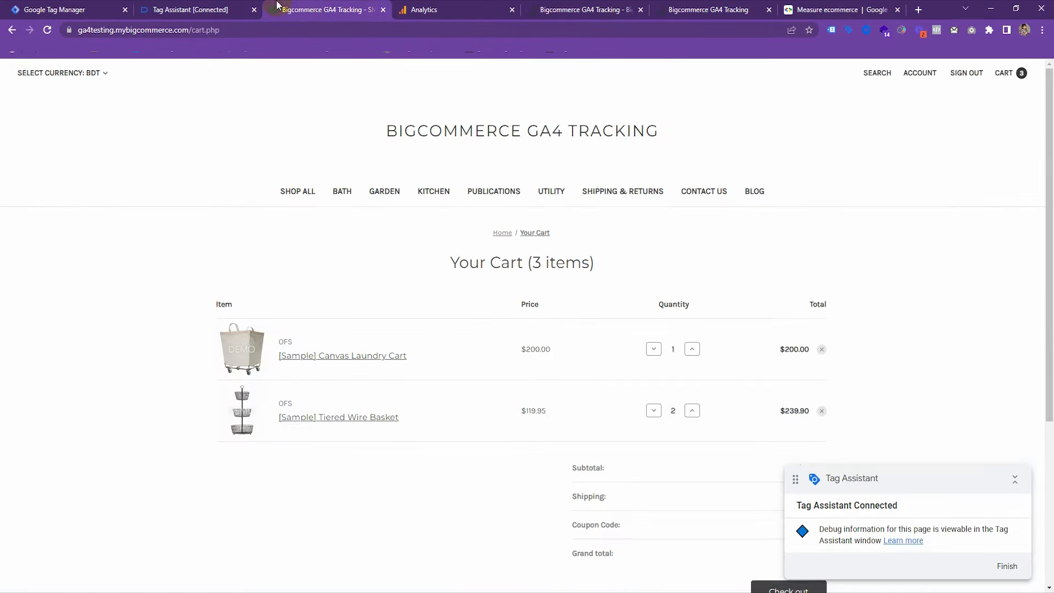
pyautogui.click(52, 8)
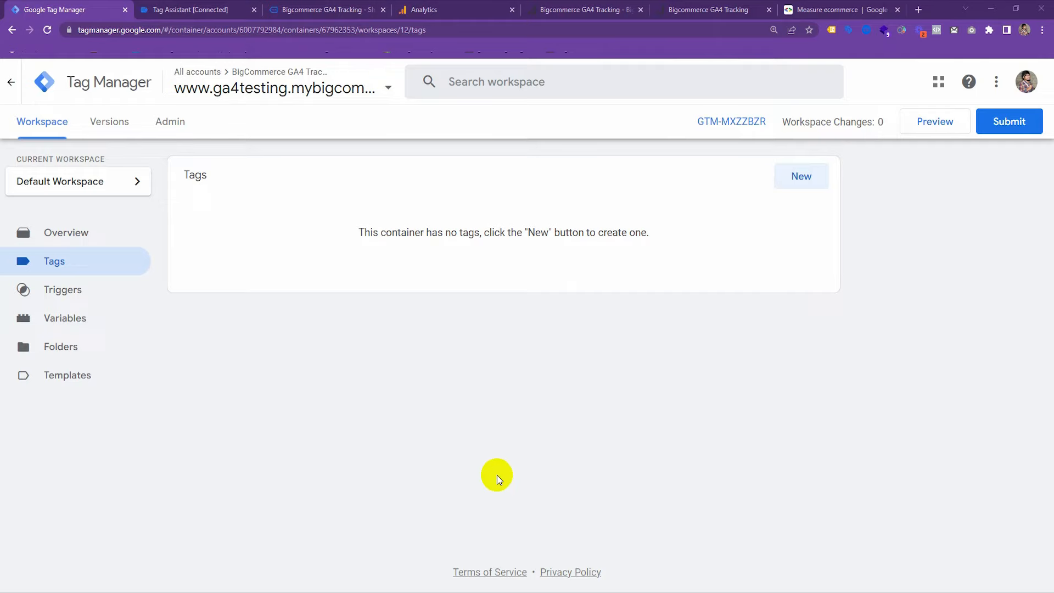
# Switch to Google Analytics, open the mybigcommerce web data stream in the property's admin settings and copy its measurement ID
pyautogui.click(439, 9)
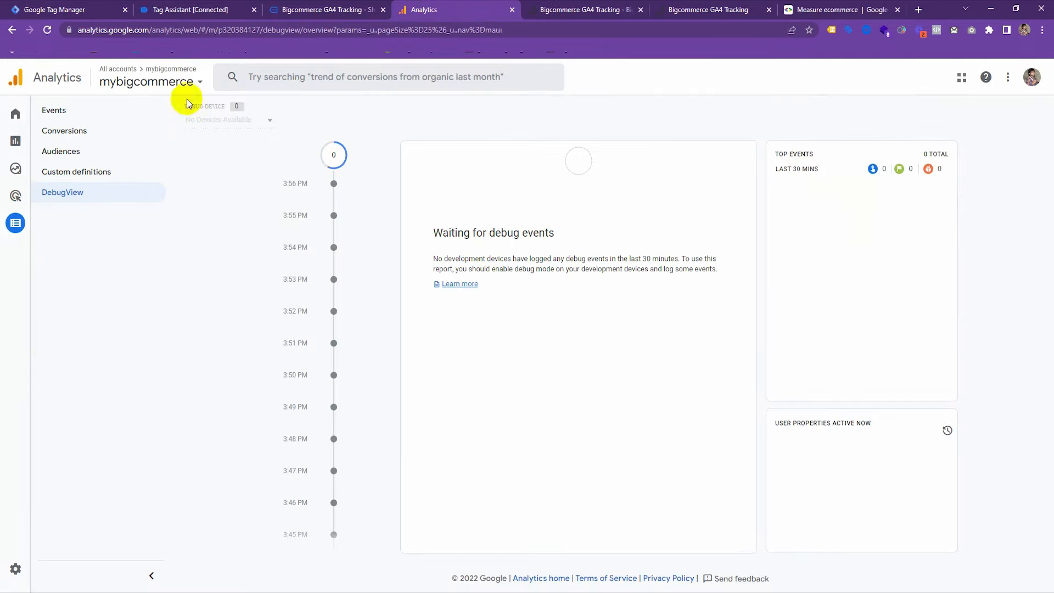
pyautogui.click(28, 575)
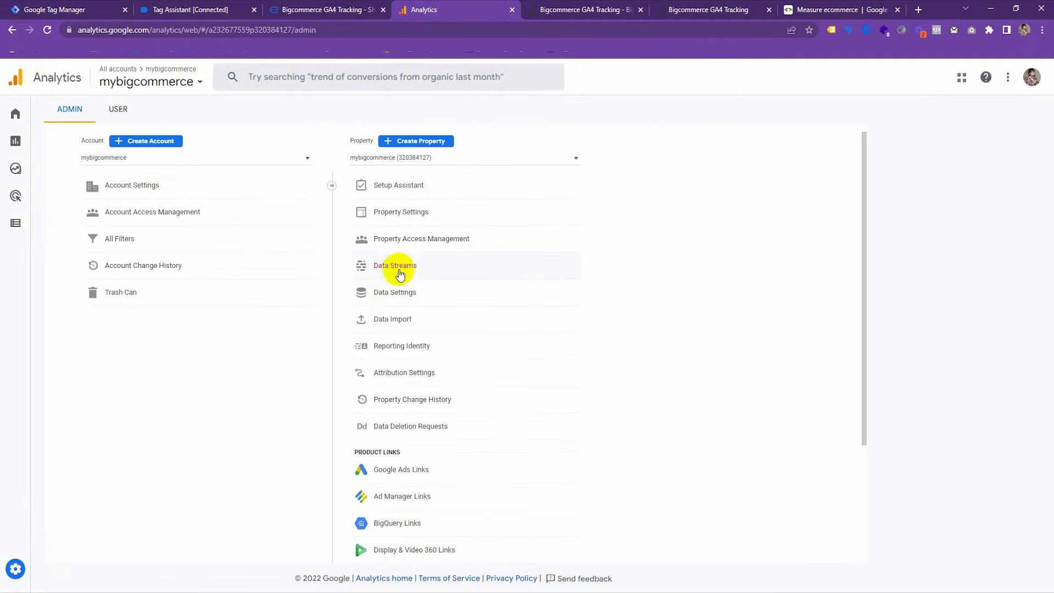
pyautogui.click(405, 268)
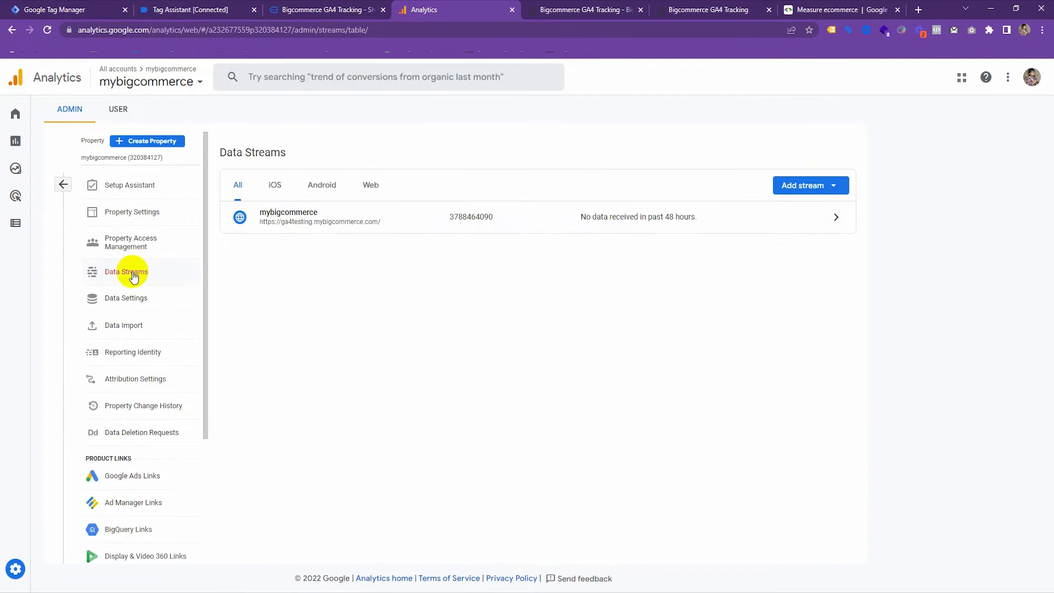
pyautogui.click(315, 215)
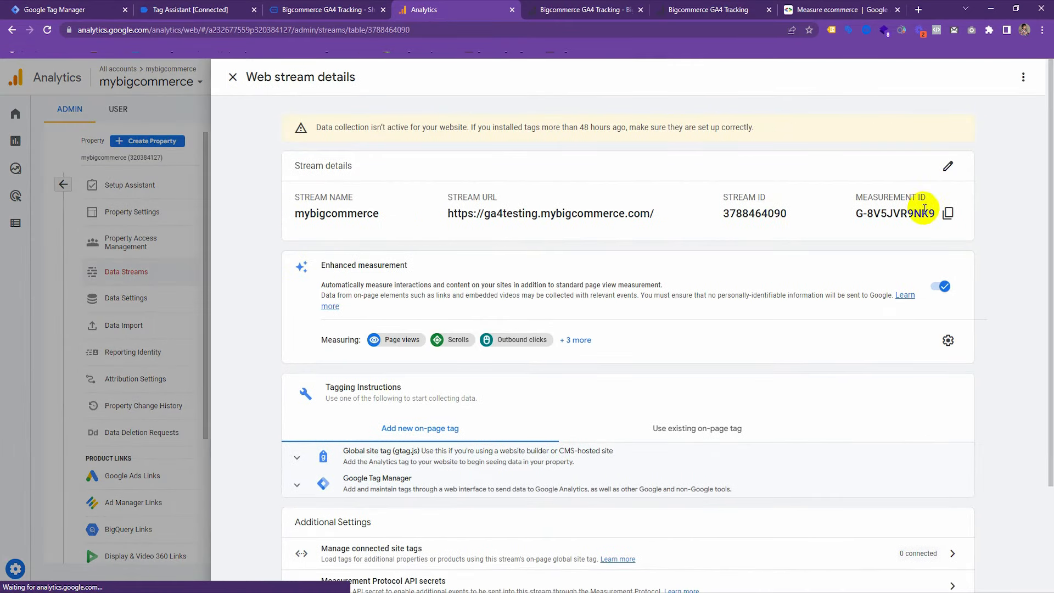
pyautogui.click(949, 214)
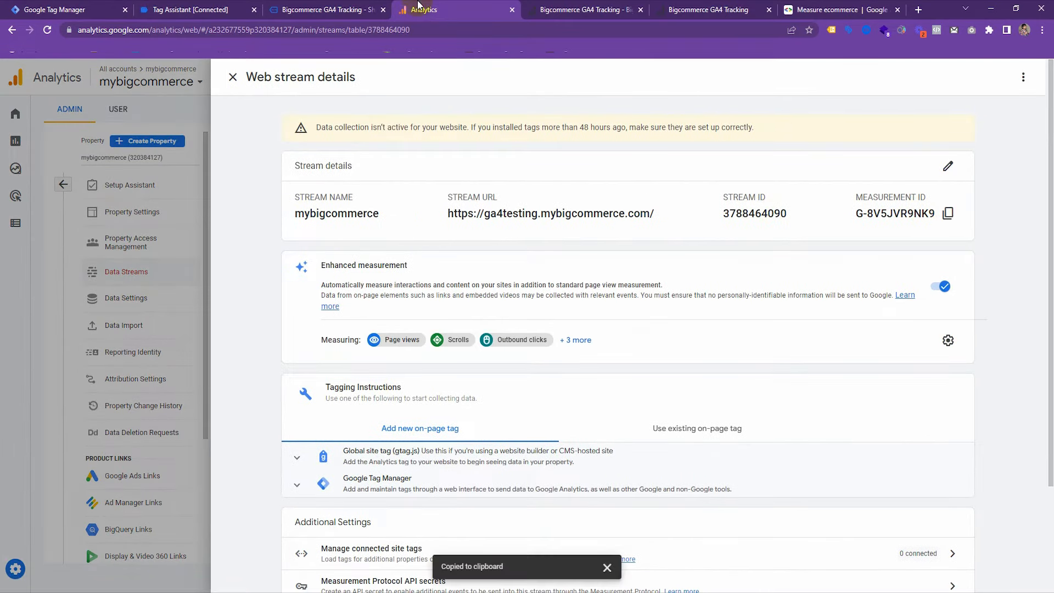
# Switch to Google Tag Manager and start a new tag of the type Google Analytics: GA4 Configuration
pyautogui.click(354, 8)
pyautogui.click(211, 6)
pyautogui.click(83, 6)
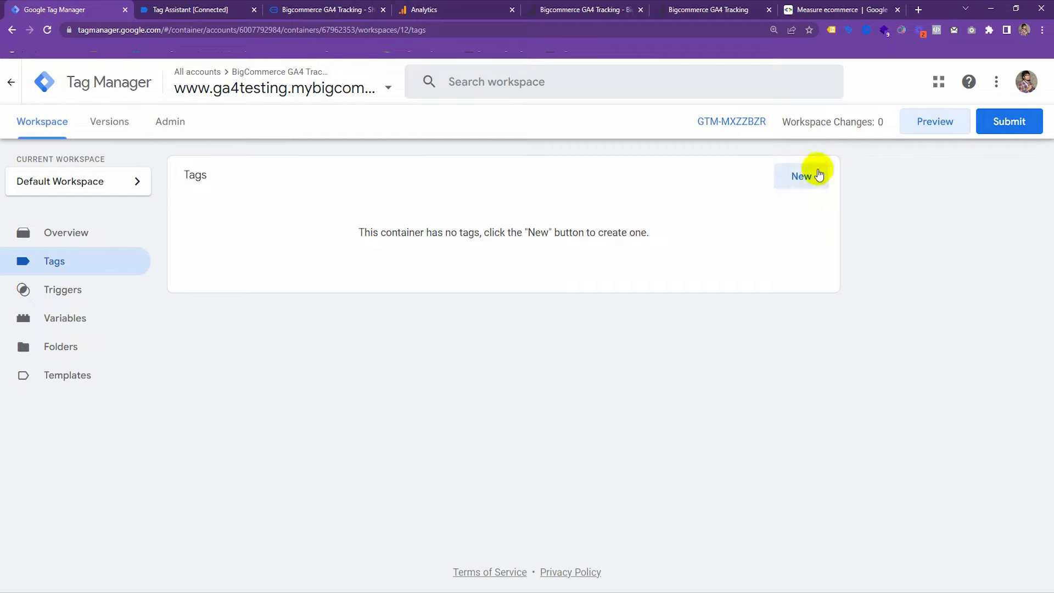
pyautogui.click(801, 176)
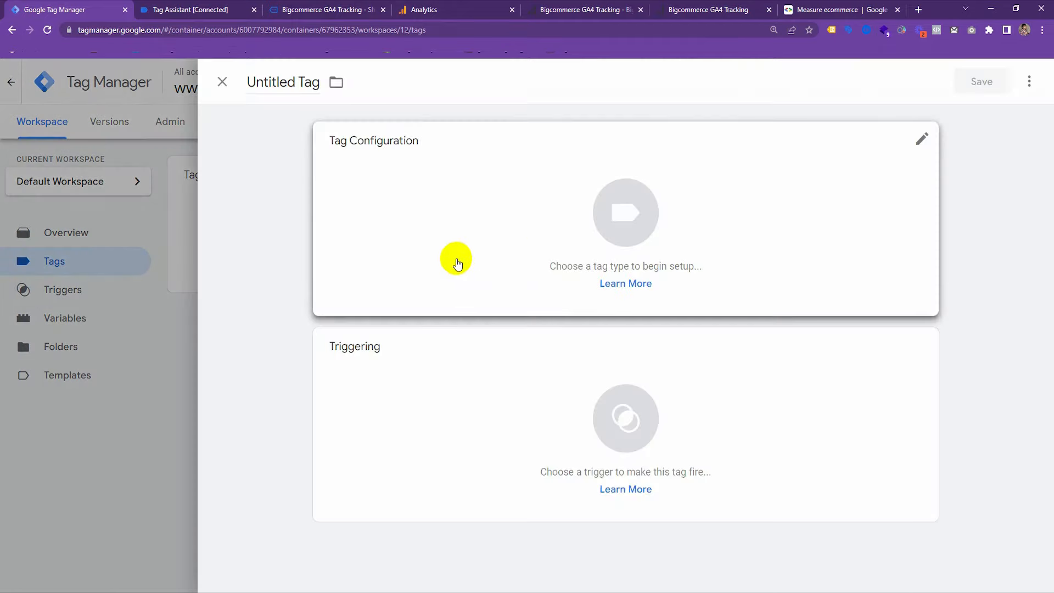
pyautogui.click(117, 292)
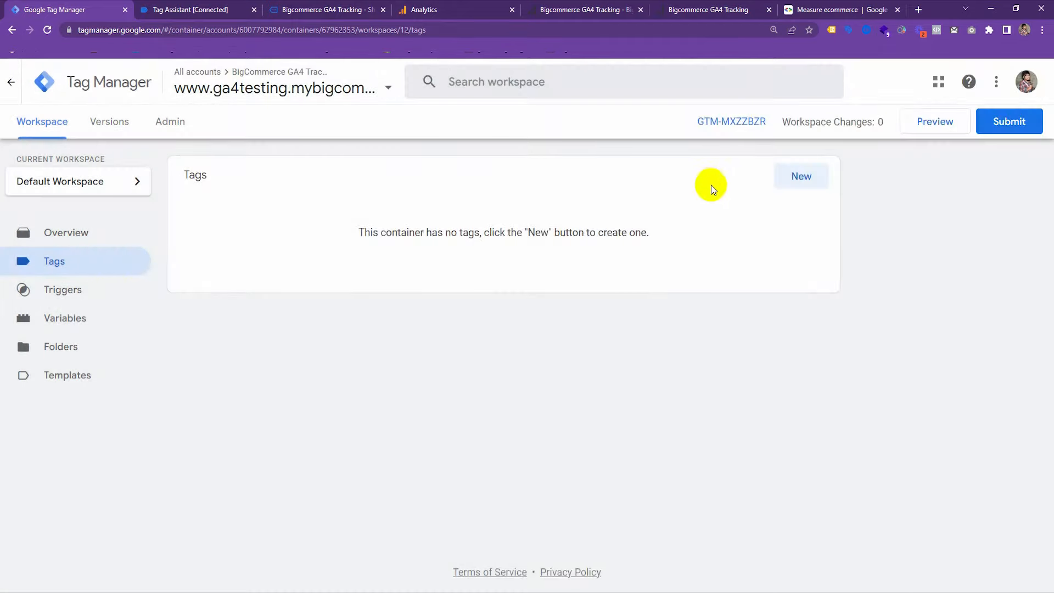
pyautogui.click(780, 179)
pyautogui.click(630, 192)
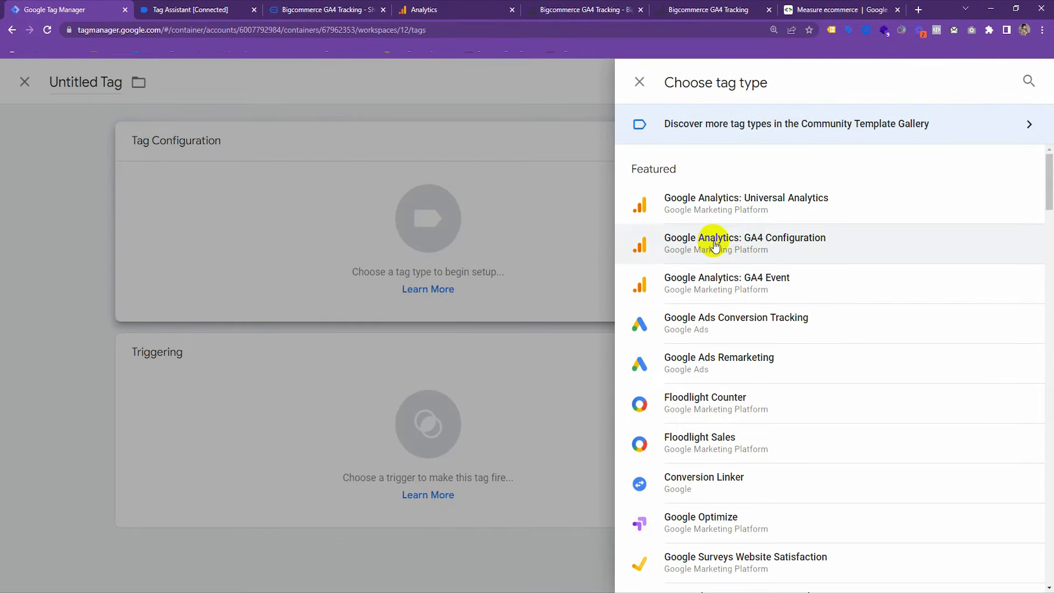
pyautogui.click(755, 245)
# Enter the copied measurement ID G-8V5JVR9NK9, assign the All Pages trigger and save the GA4 Configuration tag
pyautogui.click(429, 284)
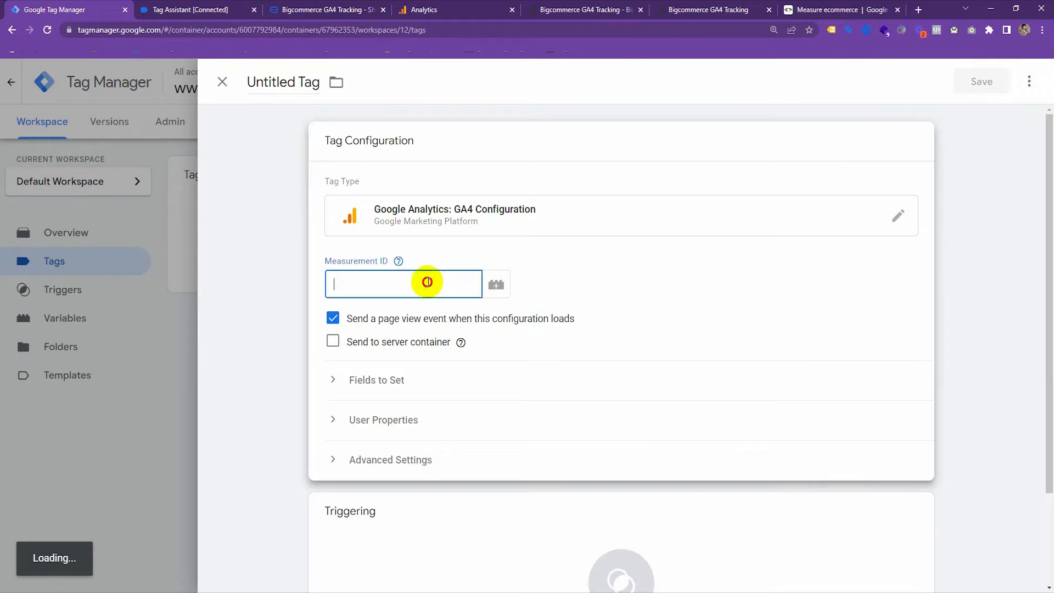
pyautogui.hotkey('ctrl', 'v')
pyautogui.scroll(-3, 439, 279)
pyautogui.click(545, 438)
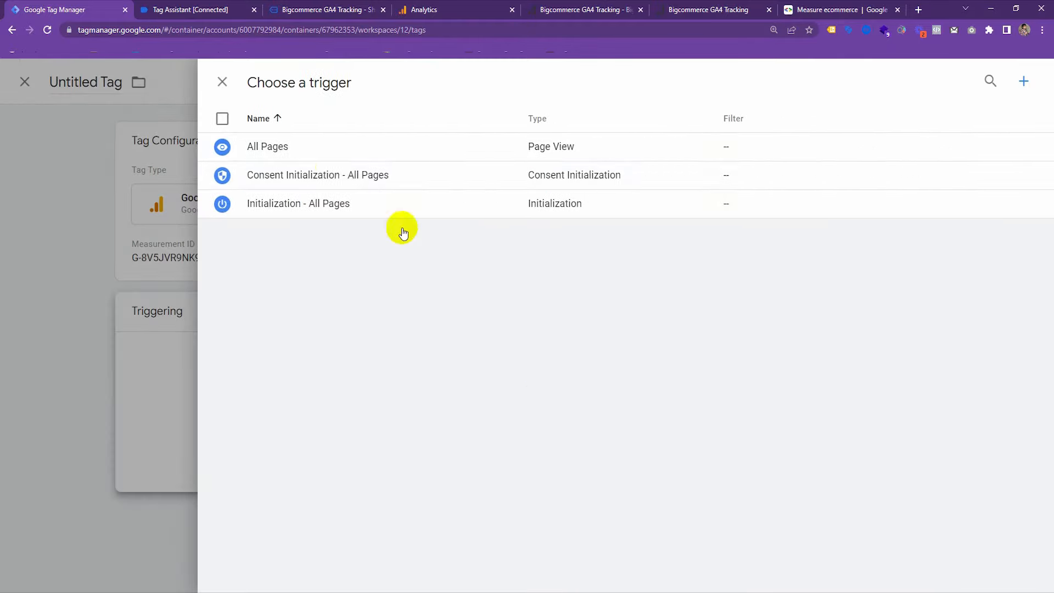
pyautogui.click(294, 150)
pyautogui.click(990, 92)
pyautogui.click(644, 291)
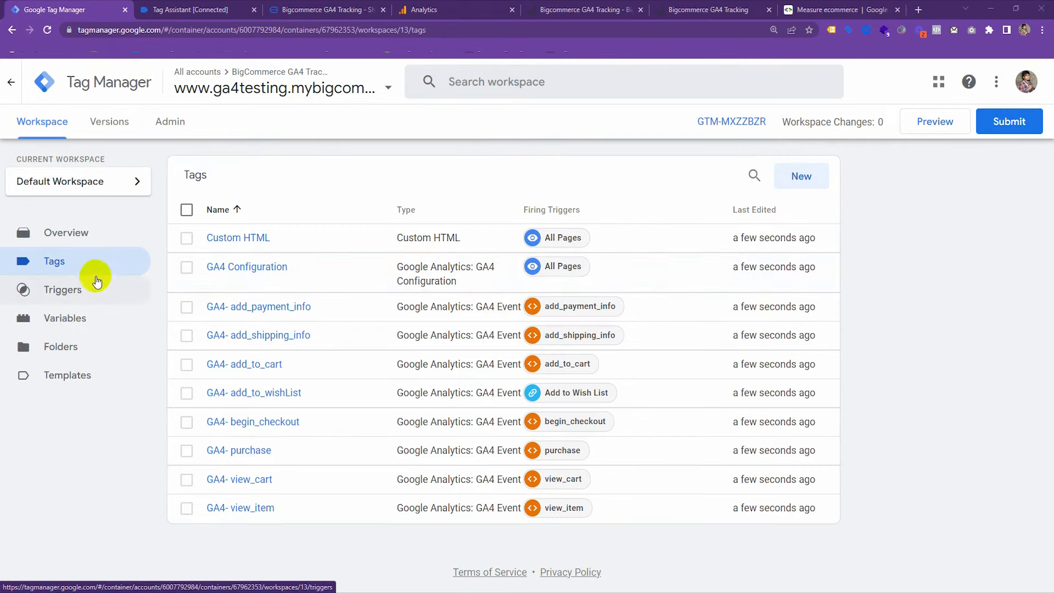
# Review the container's triggers and user-defined data layer variables, and return to the list of tags
pyautogui.click(69, 290)
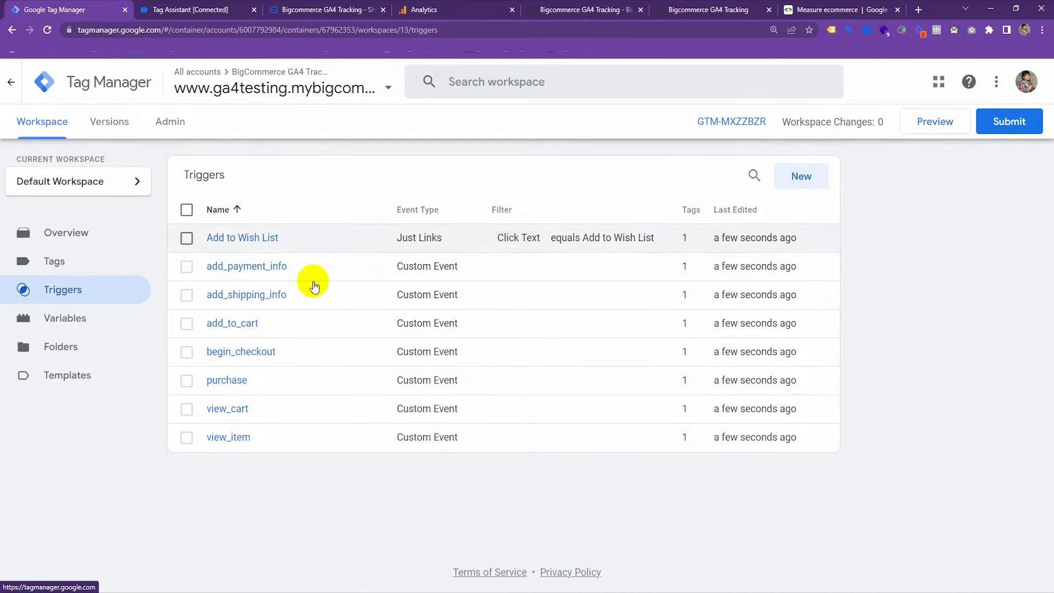
pyautogui.click(86, 324)
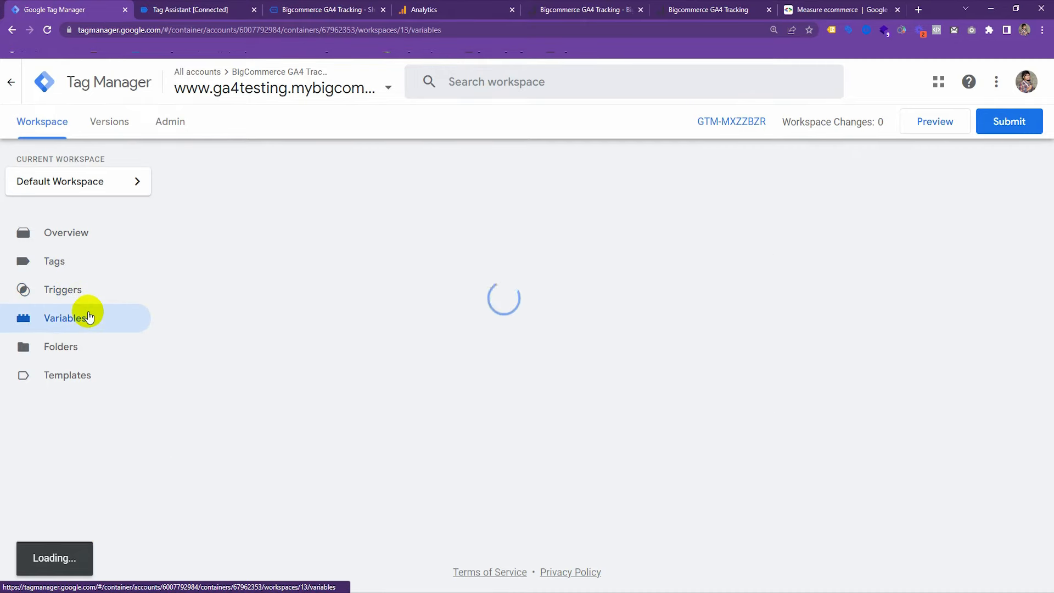
pyautogui.scroll(-10, 409, 295)
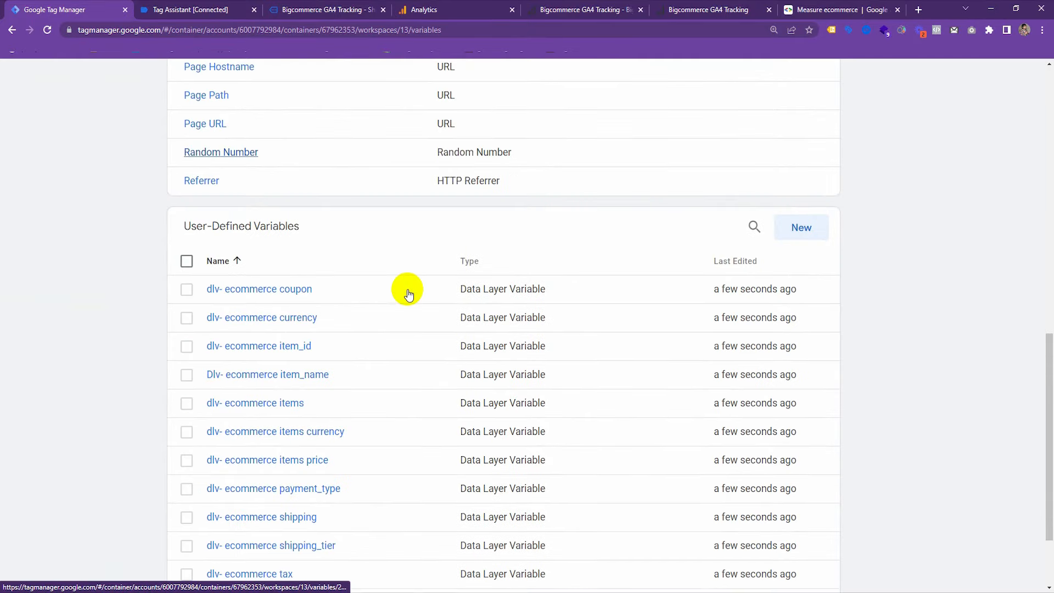
pyautogui.scroll(-3, 409, 294)
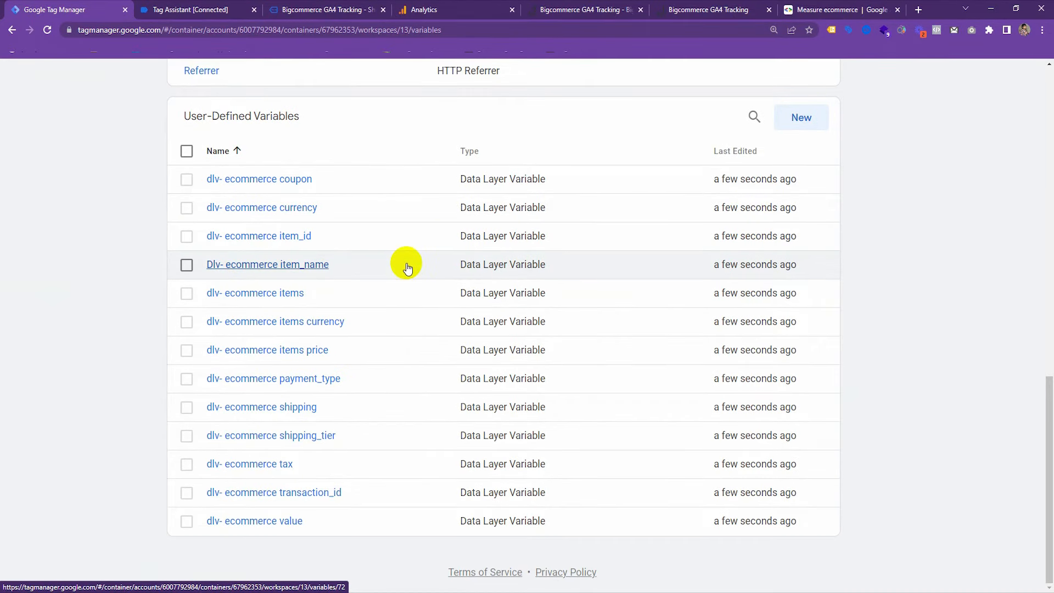
pyautogui.scroll(13, 407, 267)
pyautogui.click(77, 259)
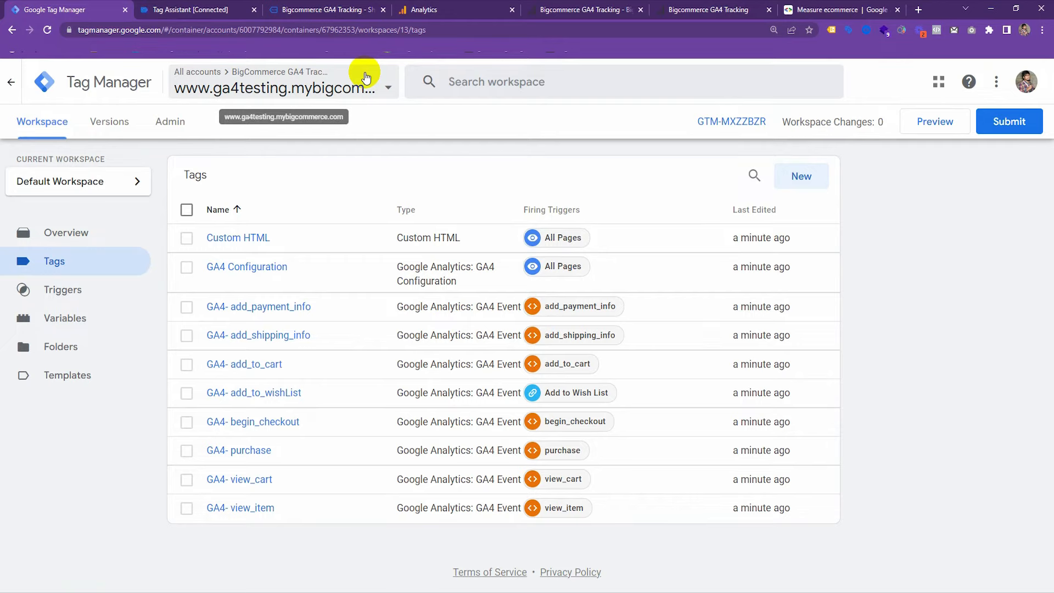
# Switch to Google Analytics, close the web stream details and open DebugView for the mybigcommerce property
pyautogui.click(429, 7)
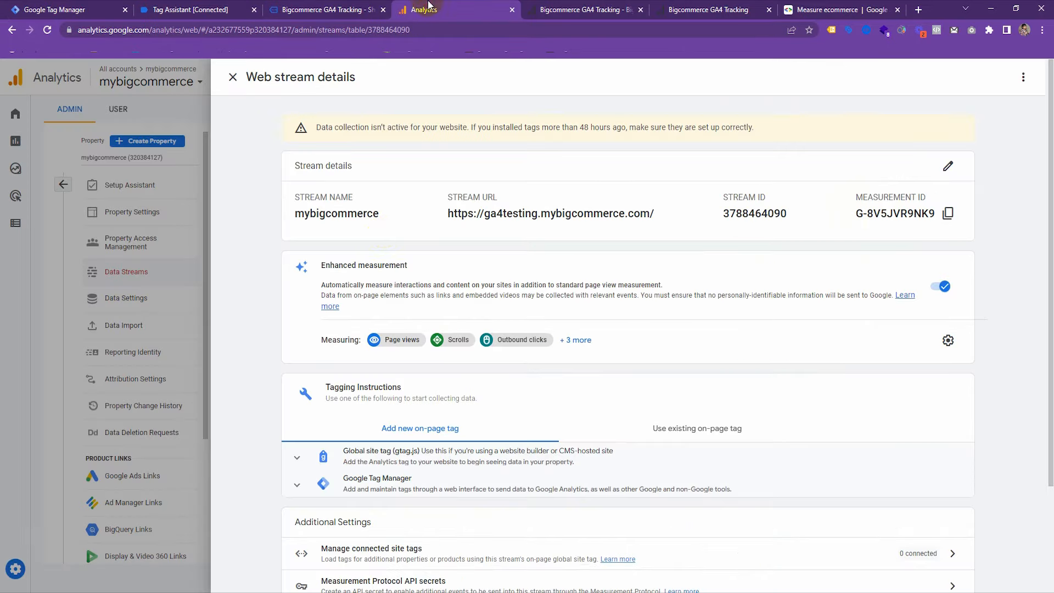
pyautogui.click(233, 79)
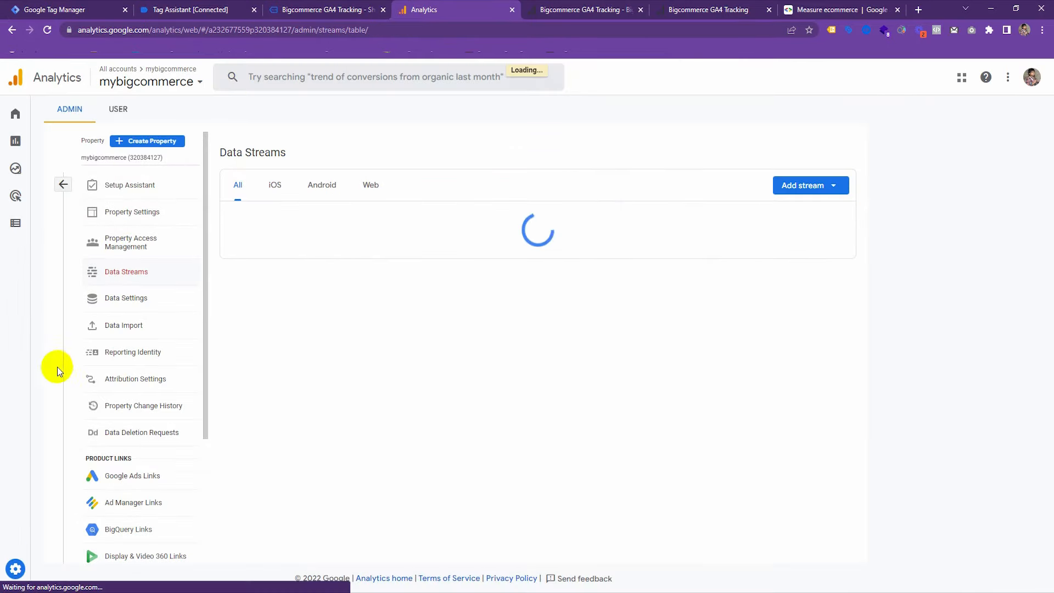
pyautogui.click(18, 223)
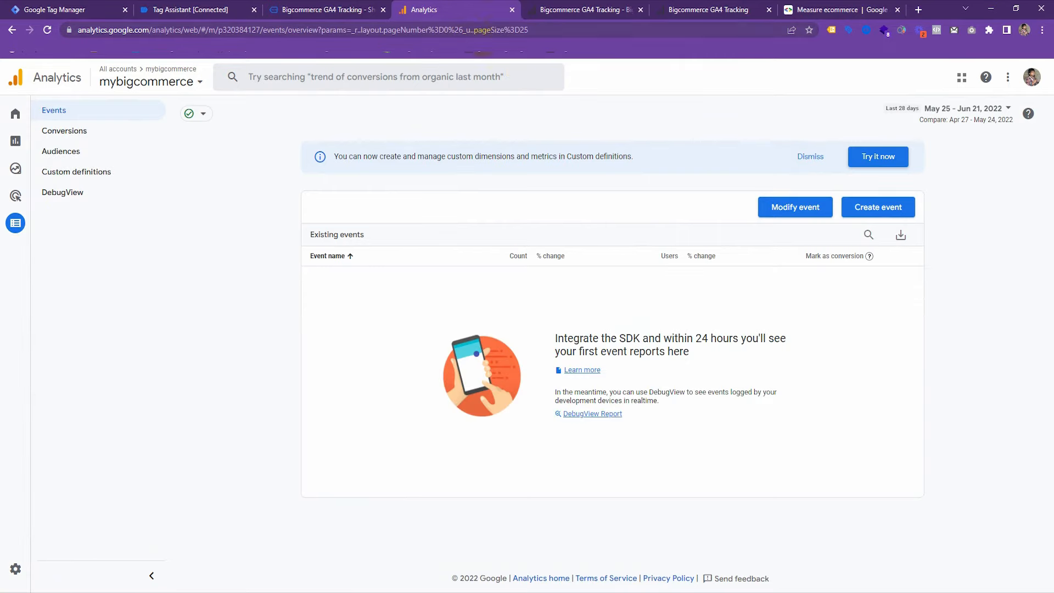
pyautogui.click(79, 200)
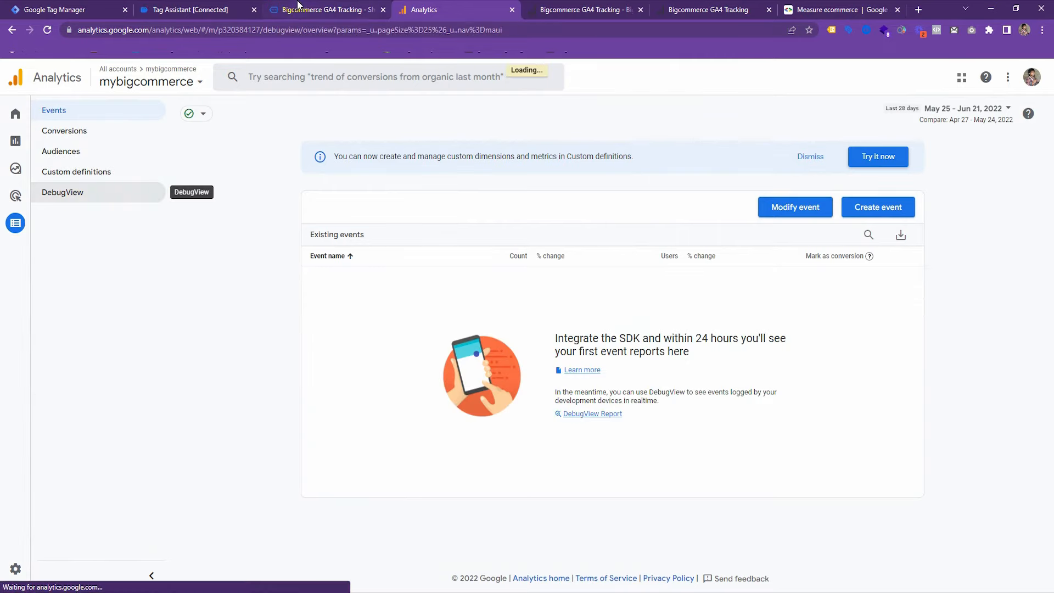
# Switch back to Google Tag Manager and start previewing the container on the store
pyautogui.click(196, 5)
pyautogui.click(116, 6)
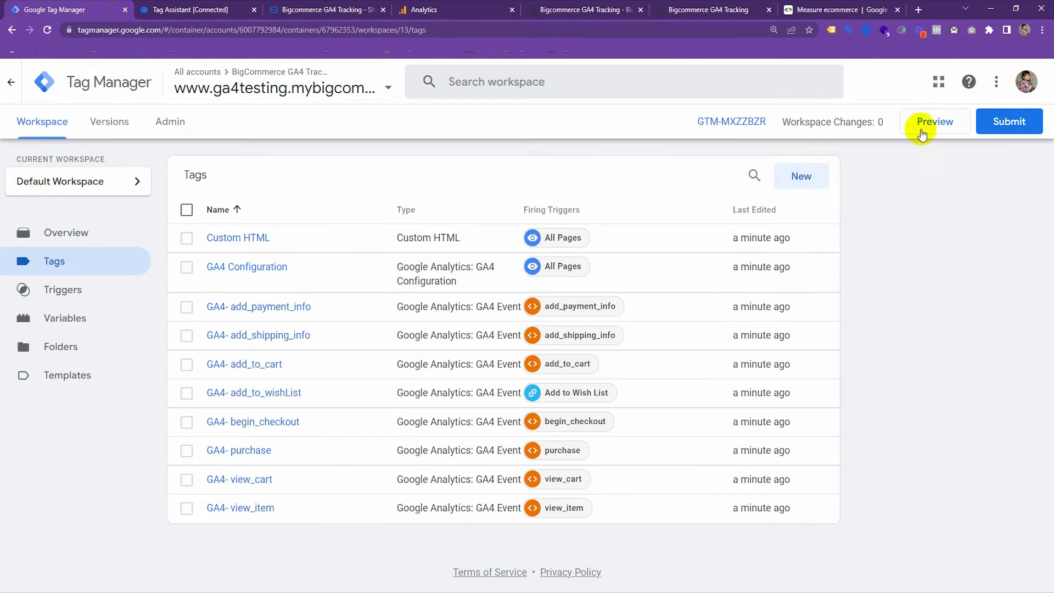
pyautogui.click(927, 125)
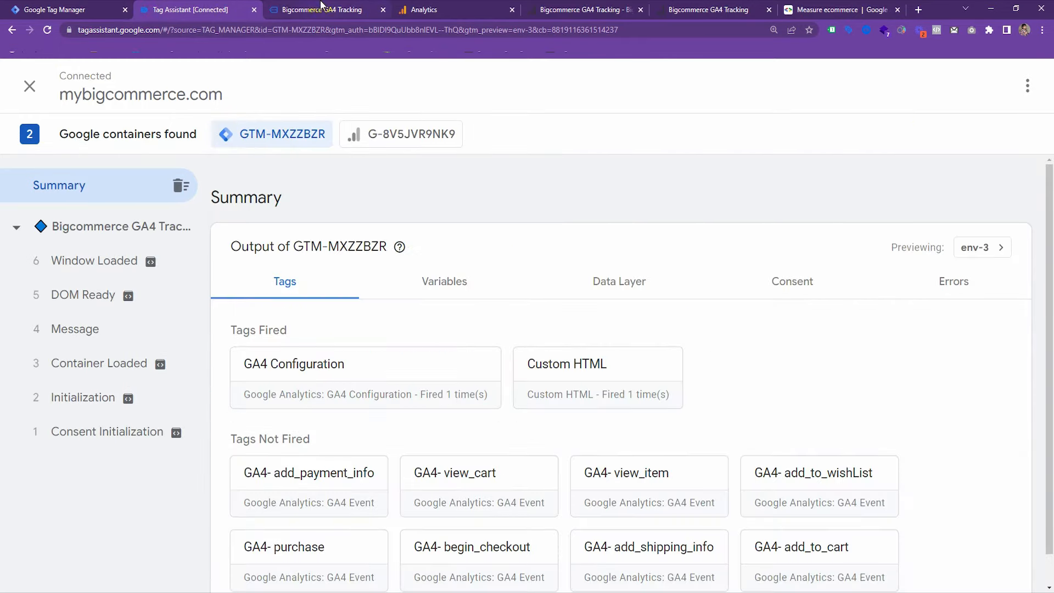
# Check DebugView in Google Analytics against the fired tags in Tag Assistant's summary
pyautogui.click(424, 6)
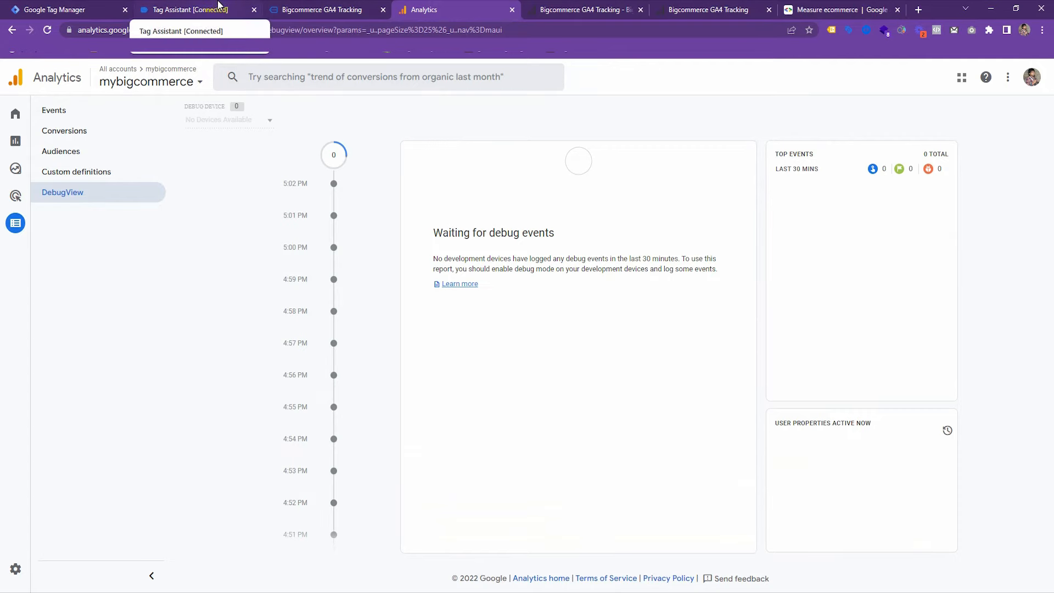
pyautogui.click(89, 6)
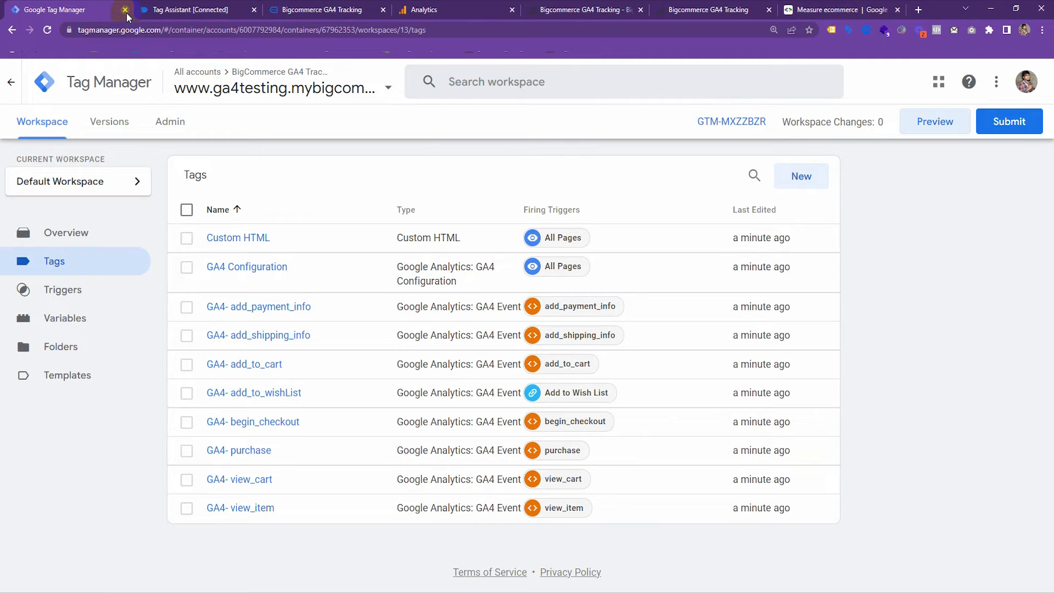
pyautogui.click(213, 5)
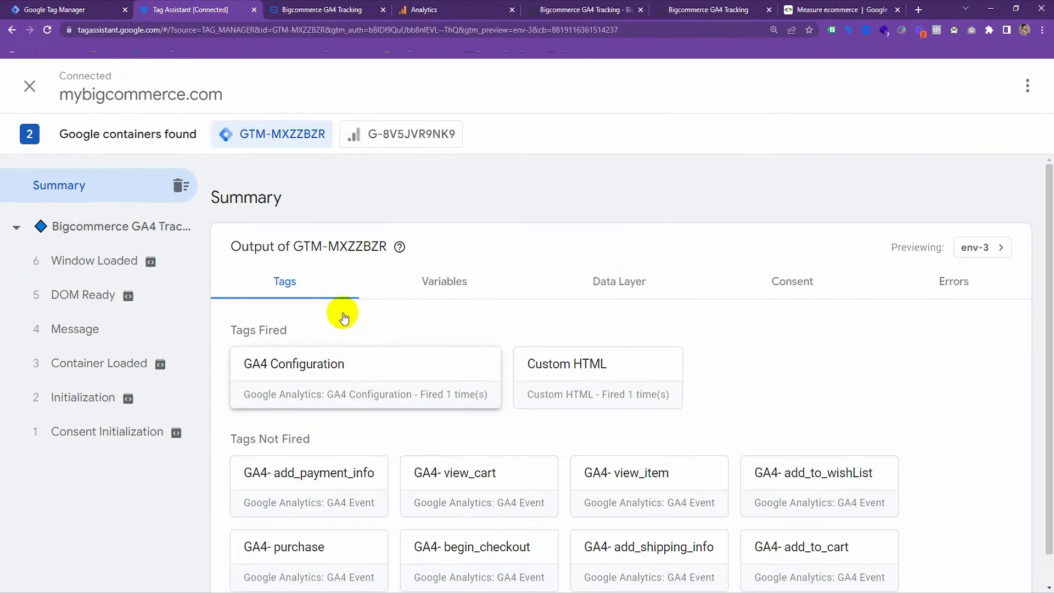
pyautogui.click(446, 7)
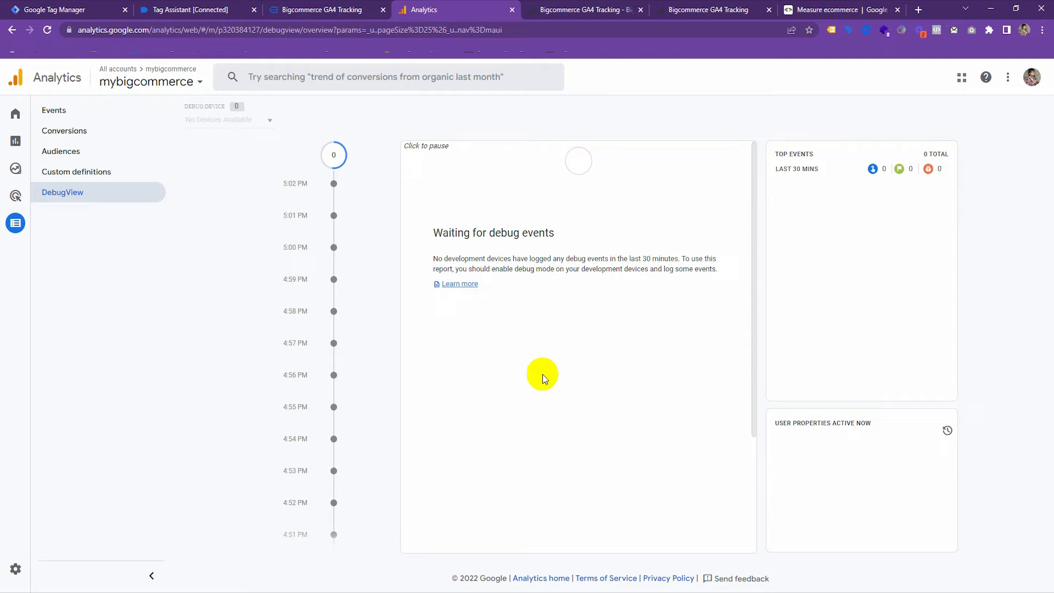
pyautogui.click(333, 5)
pyautogui.click(200, 6)
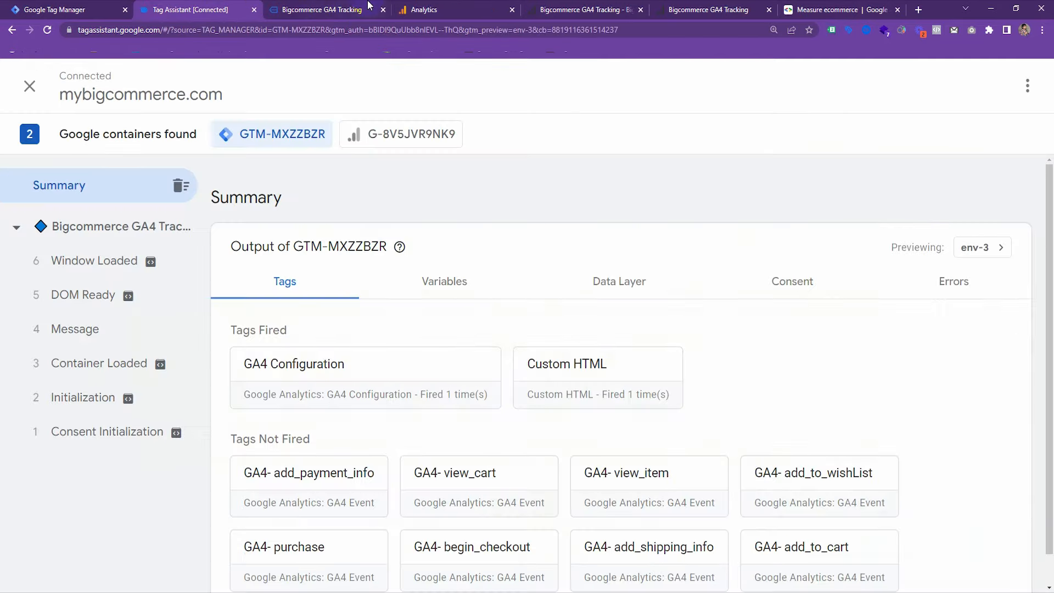
# In the store, add the Canvas Laundry Cart to the cart from its quick view and open the cart page
pyautogui.click(368, 5)
pyautogui.scroll(-3, 446, 321)
pyautogui.click(314, 365)
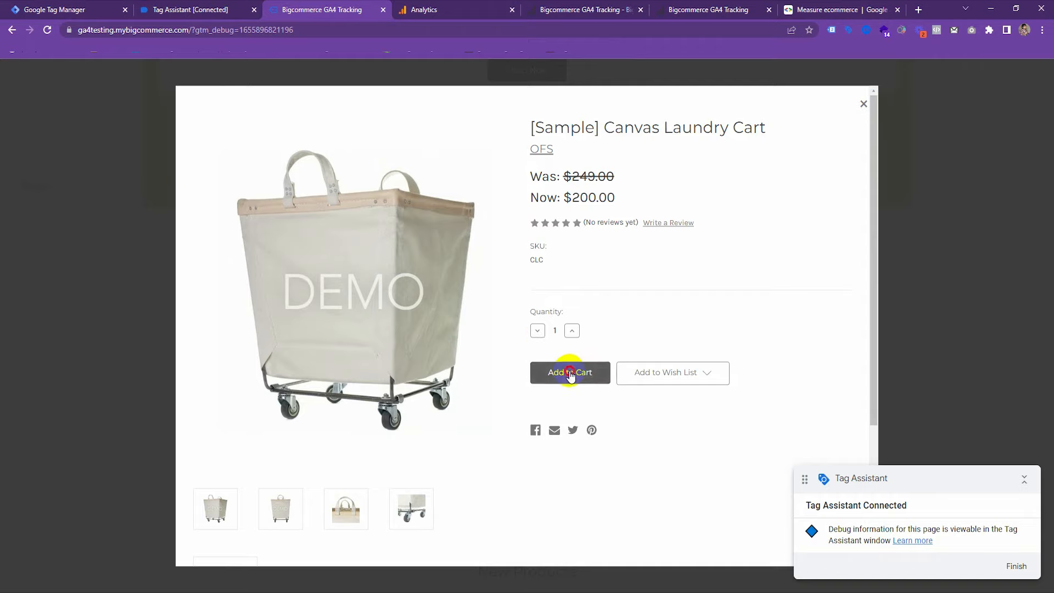
pyautogui.click(568, 371)
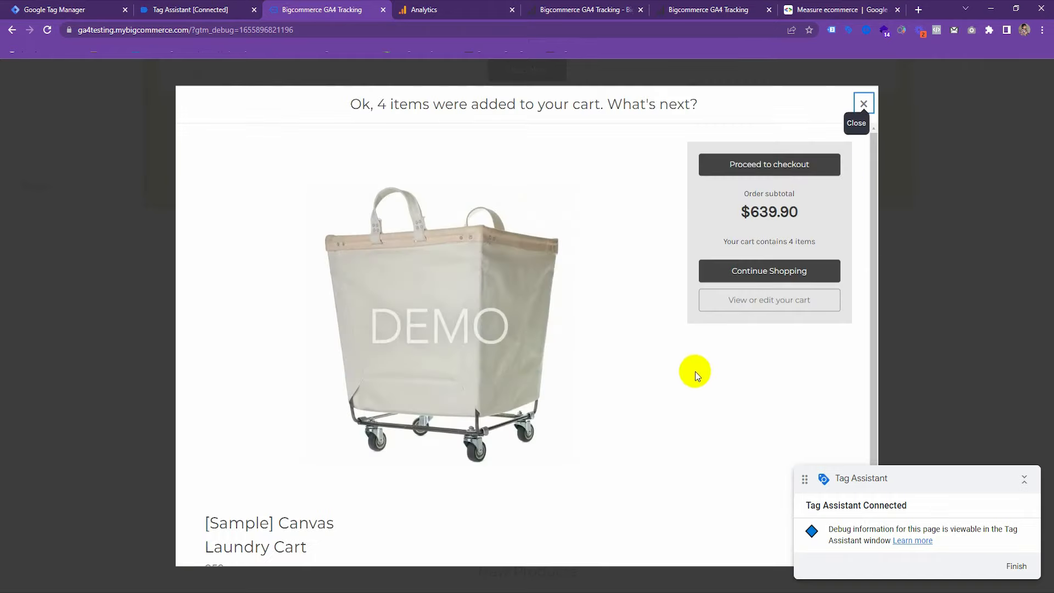
pyautogui.click(794, 302)
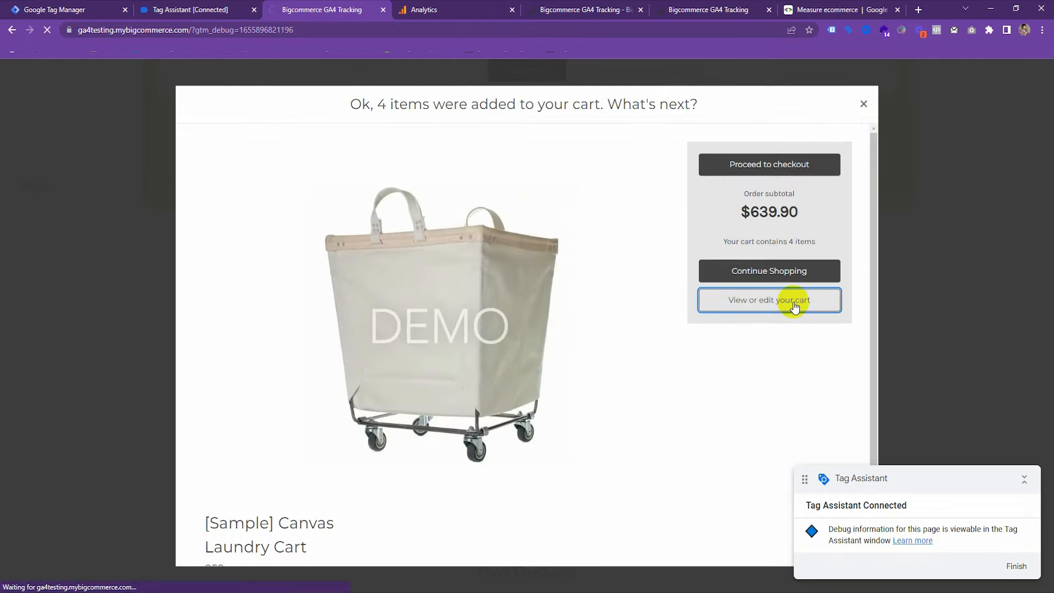
# In Tag Assistant, open the view_item event and check which tags fired on it
pyautogui.click(221, 10)
pyautogui.scroll(-5, 122, 428)
pyautogui.scroll(3, 122, 431)
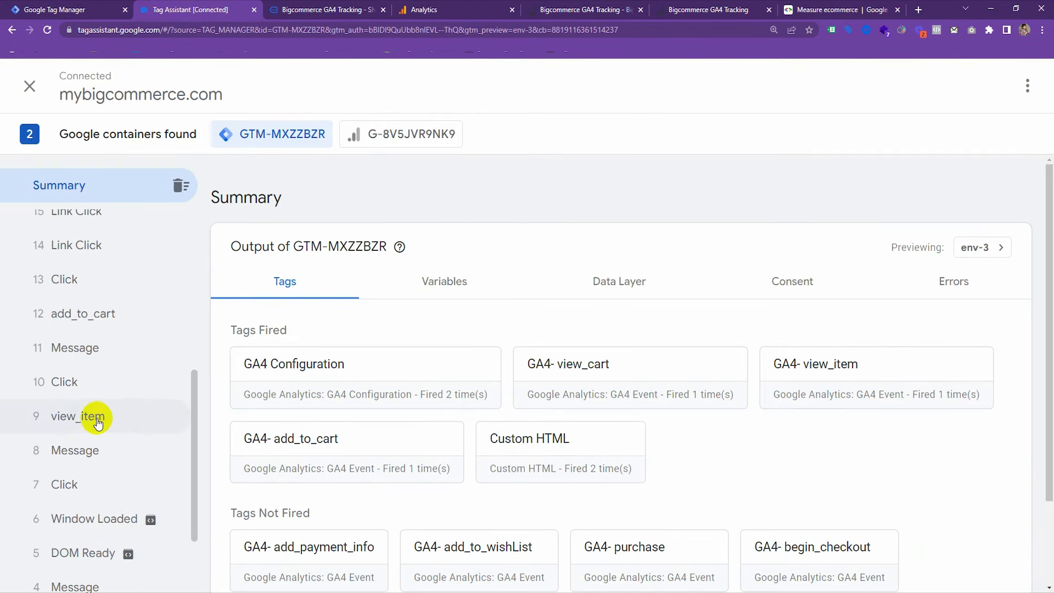
pyautogui.click(99, 421)
pyautogui.scroll(-2, 476, 412)
pyautogui.scroll(-1, 475, 411)
pyautogui.scroll(4, 98, 358)
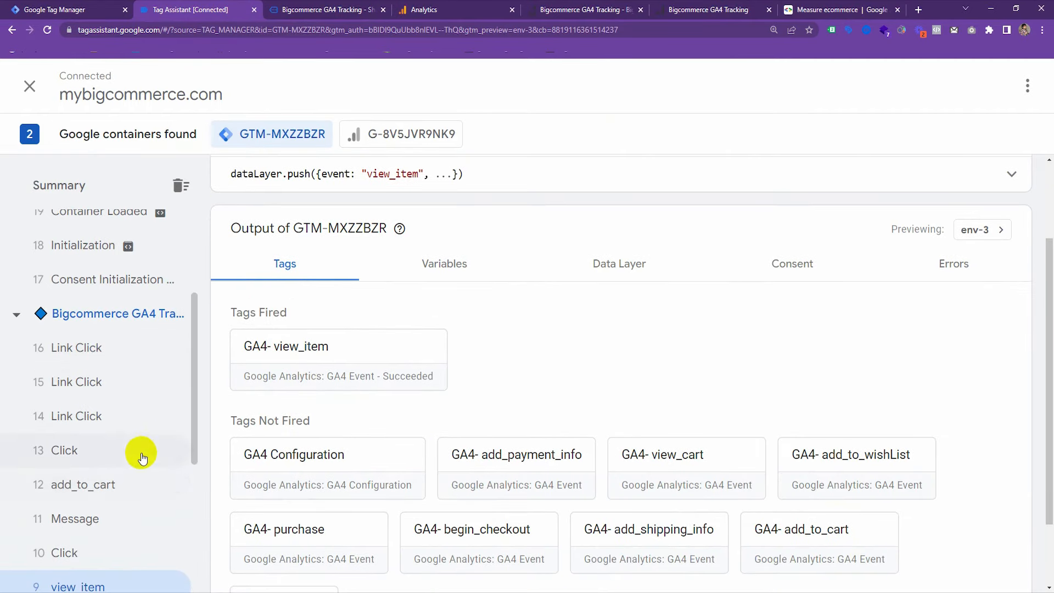
# Check which tags fired on the add_to_cart event and on the cart page's view_cart event
pyautogui.scroll(-2, 141, 459)
pyautogui.click(123, 370)
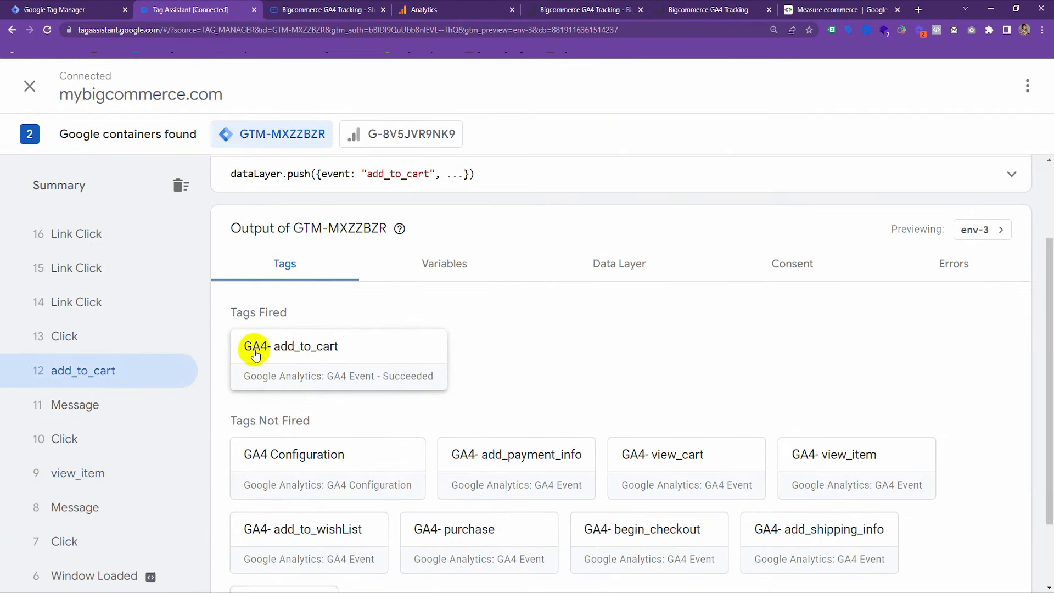
pyautogui.scroll(5, 121, 341)
pyautogui.click(116, 331)
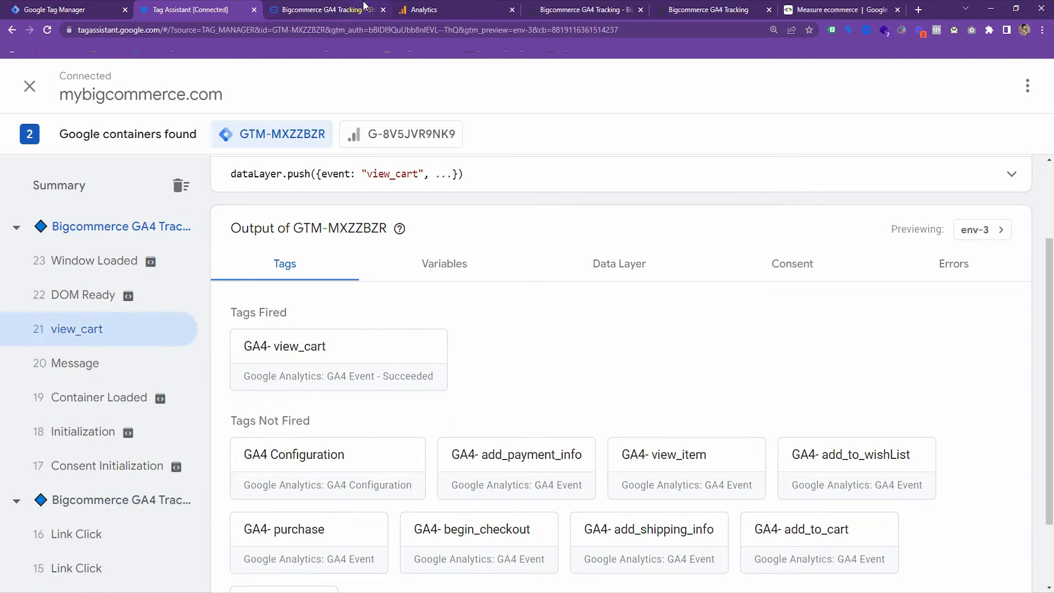
# In Google Analytics DebugView, open the first_visit event, examine its parameters and close its details
pyautogui.click(423, 9)
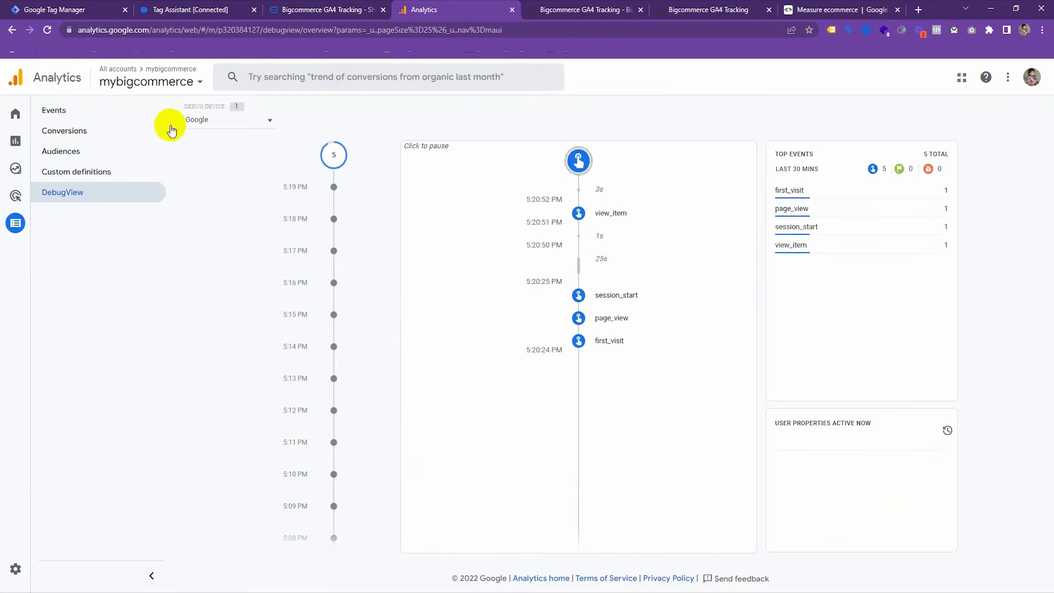
pyautogui.moveTo(78, 30); pyautogui.dragTo(502, 31)
pyautogui.click(375, 388)
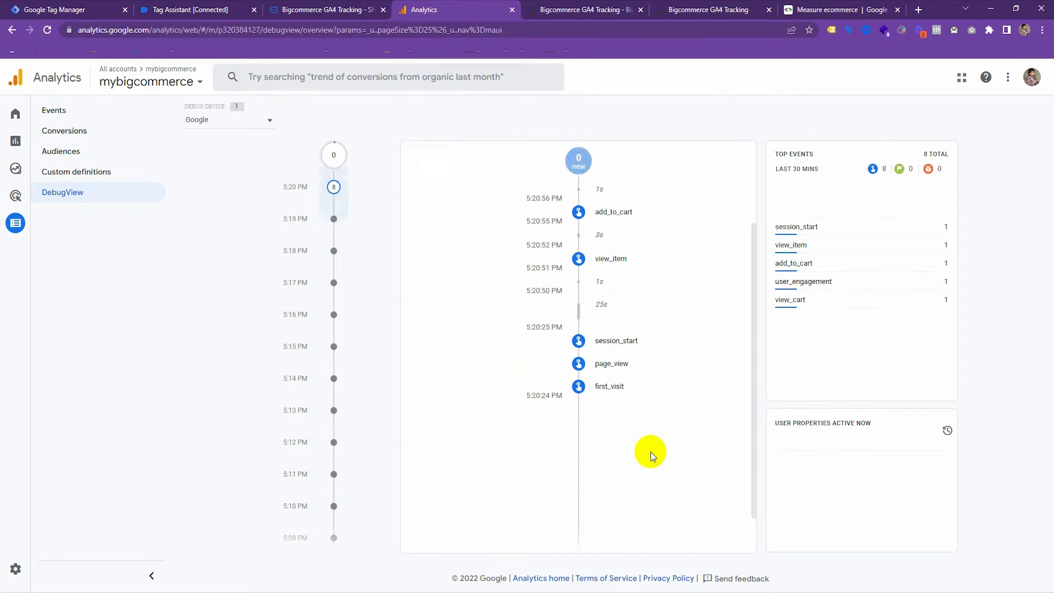
pyautogui.click(605, 390)
pyautogui.click(619, 335)
pyautogui.click(732, 156)
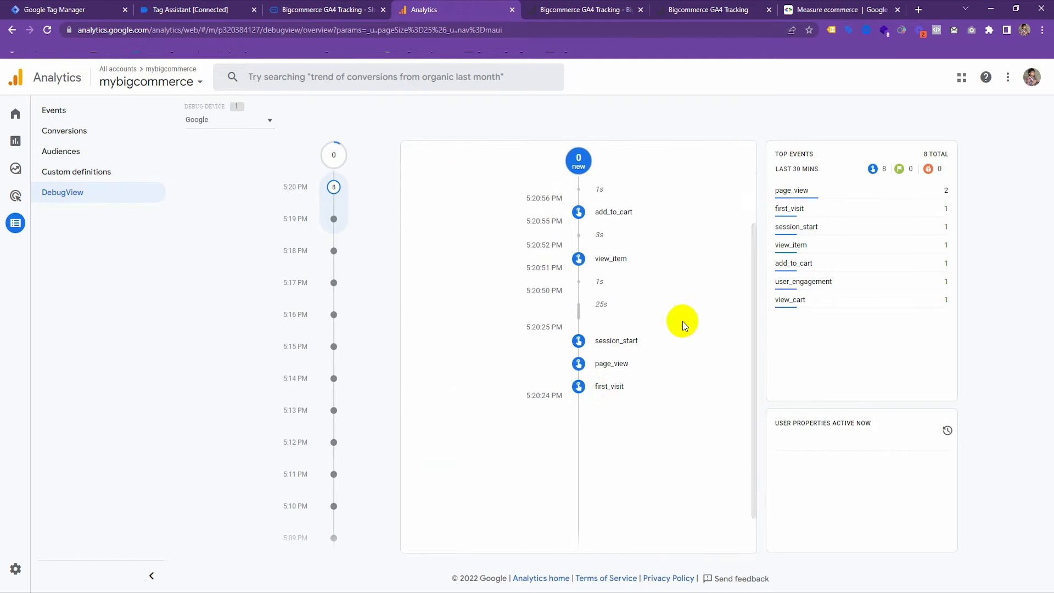
# Open the page_view event in the debug timeline, examine its page_title, page_referrer, page_location and medium parameters, and close its details
pyautogui.click(615, 367)
pyautogui.click(615, 455)
pyautogui.click(626, 424)
pyautogui.click(631, 394)
pyautogui.click(629, 365)
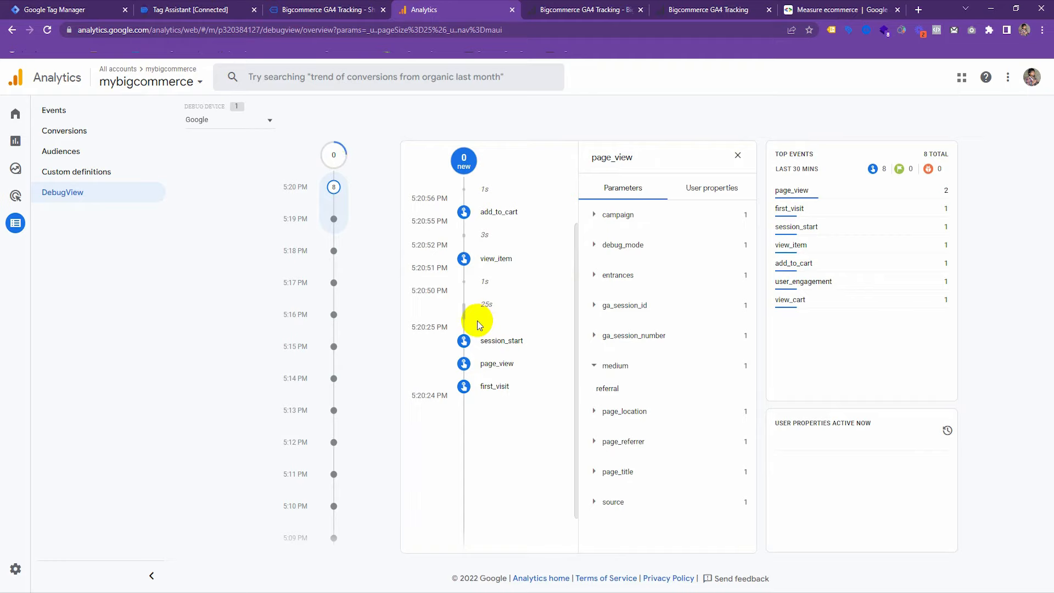
pyautogui.click(738, 155)
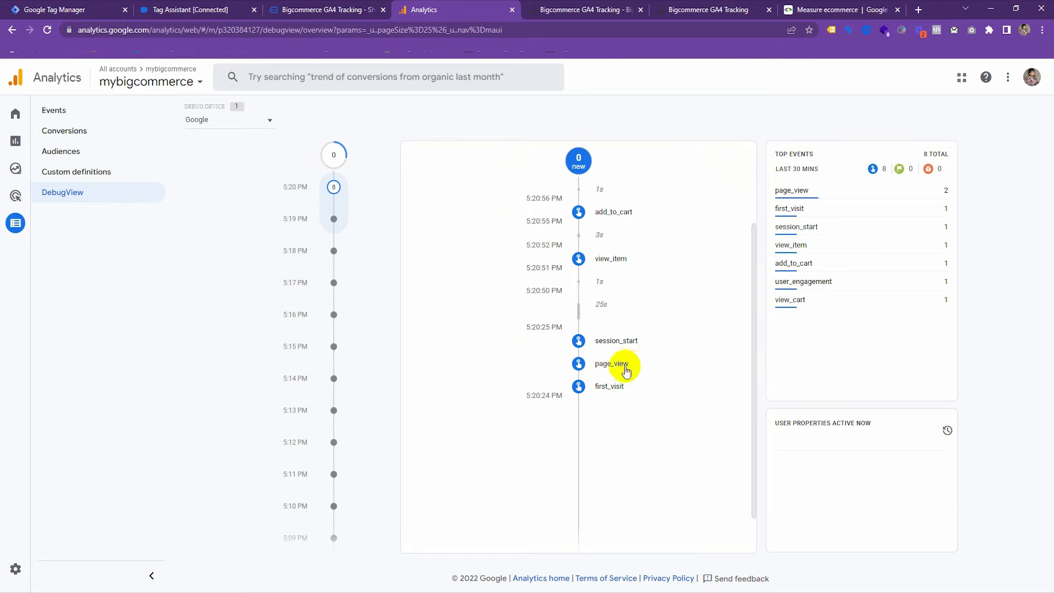
# Open the view_item event in the debug timeline and examine its parameters and the details of its item
pyautogui.click(608, 380)
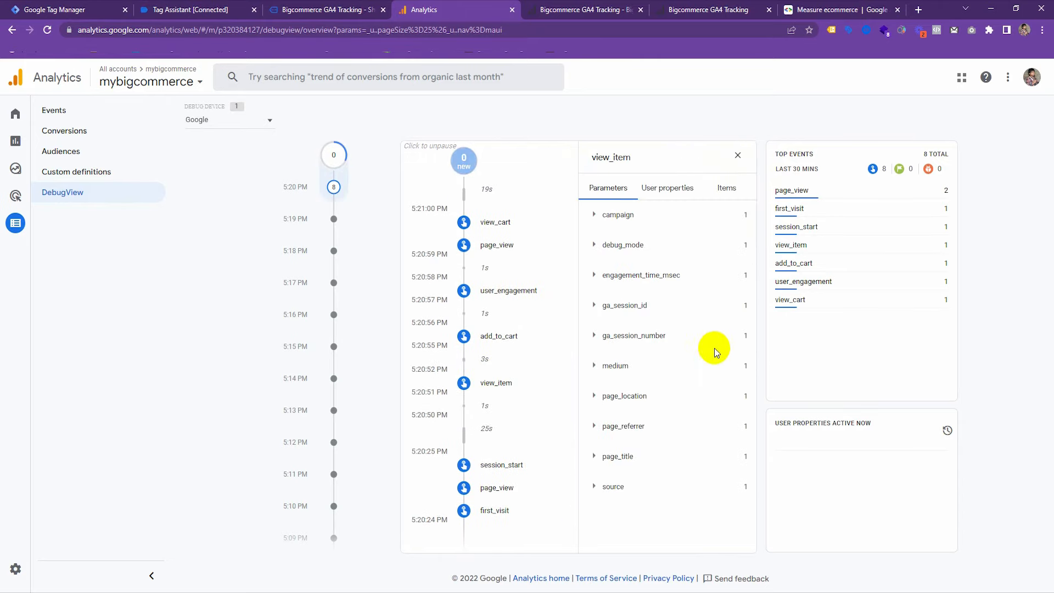
pyautogui.click(620, 457)
pyautogui.click(628, 453)
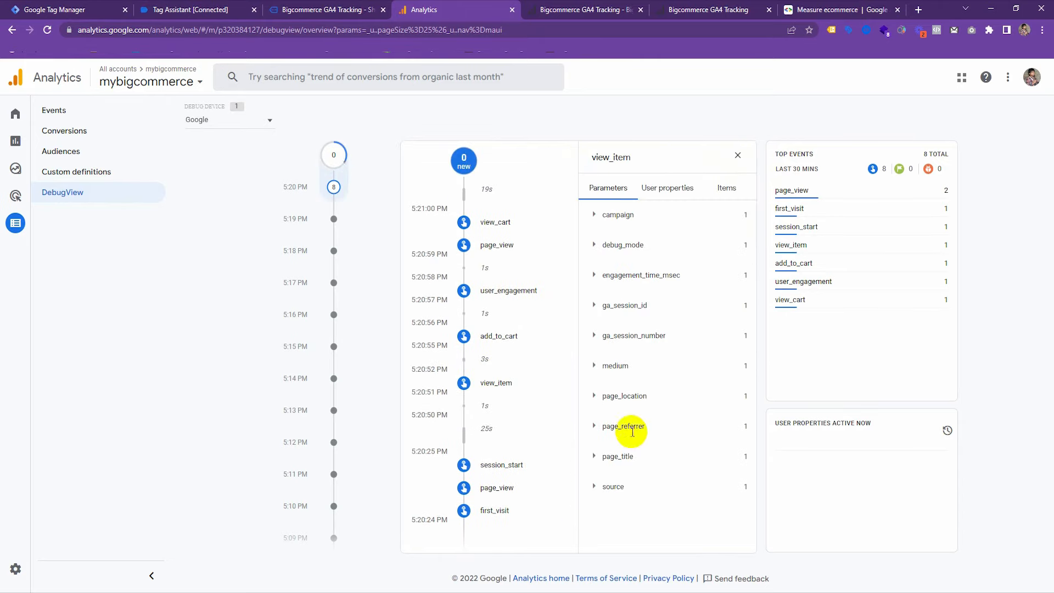
pyautogui.click(727, 188)
pyautogui.click(662, 215)
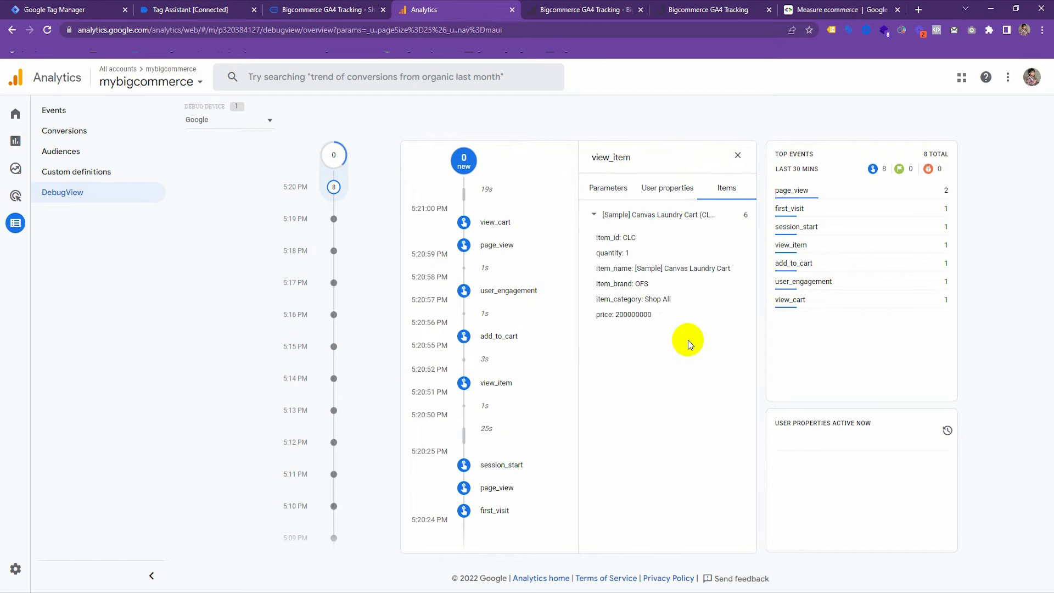
# Open the add_to_cart event and examine its parameters and the details of its item
pyautogui.click(501, 336)
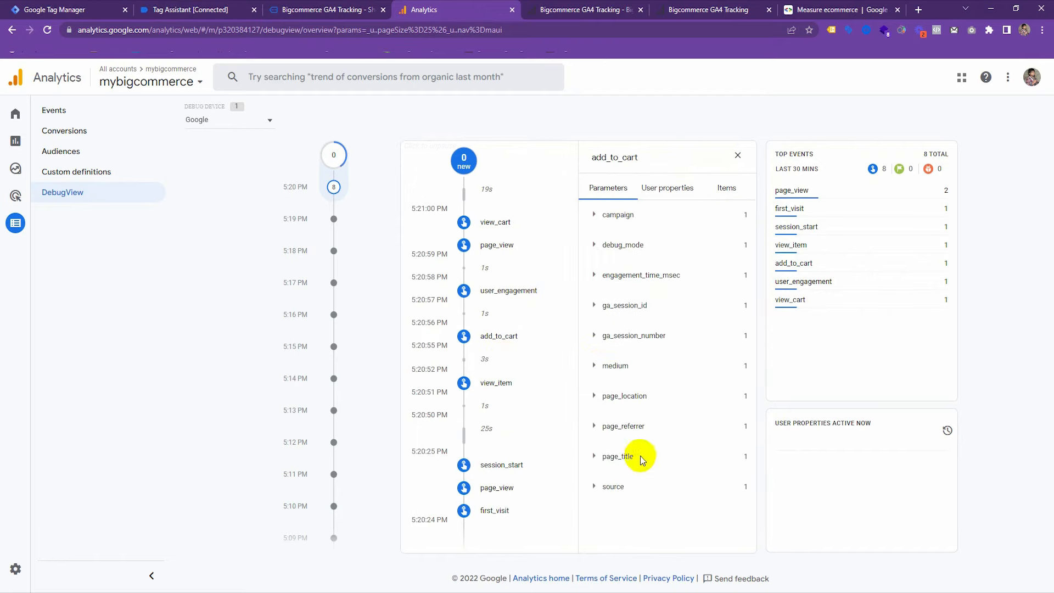
pyautogui.click(624, 458)
pyautogui.click(726, 188)
pyautogui.click(629, 214)
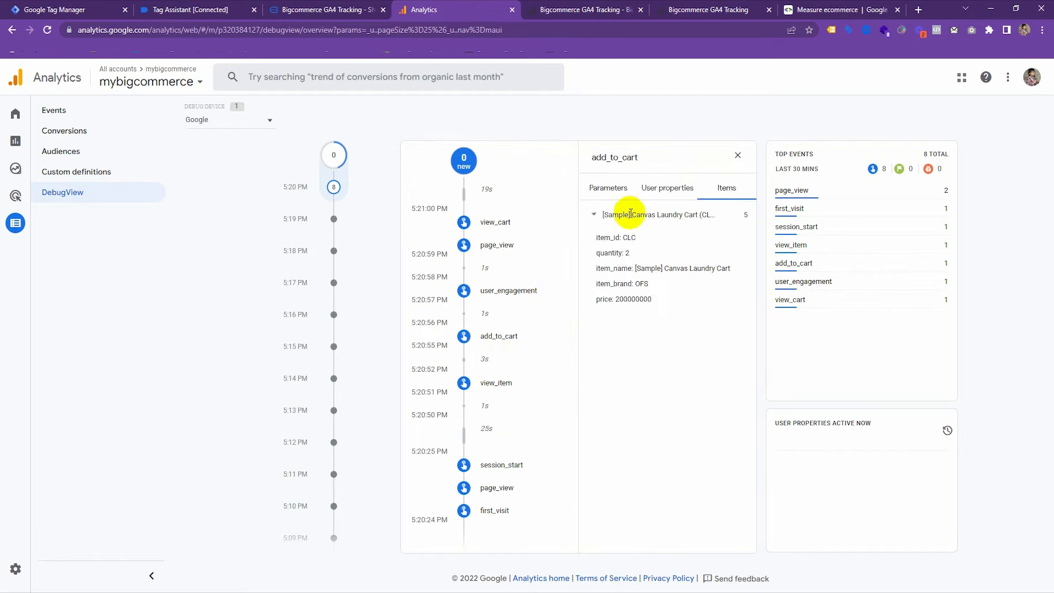
# Open the view_cart event in the debug timeline and examine its value parameter
pyautogui.click(497, 223)
pyautogui.click(616, 456)
pyautogui.click(623, 455)
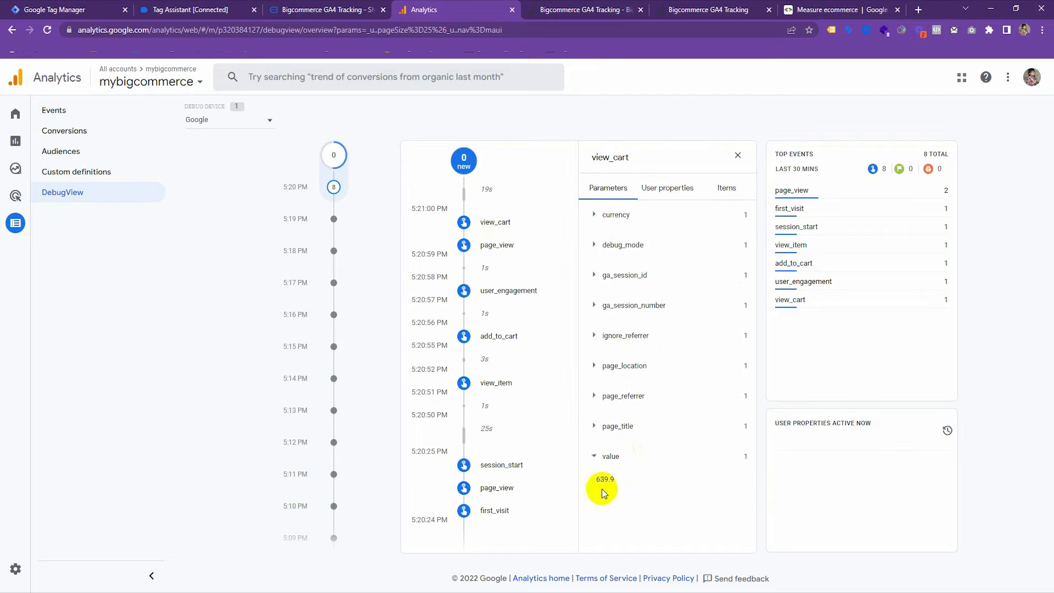
pyautogui.doubleClick(609, 481)
pyautogui.moveTo(599, 480); pyautogui.dragTo(604, 480)
# Compare the grand total on the store's cart page with the view_cart value in Google Analytics DebugView
pyautogui.click(350, 7)
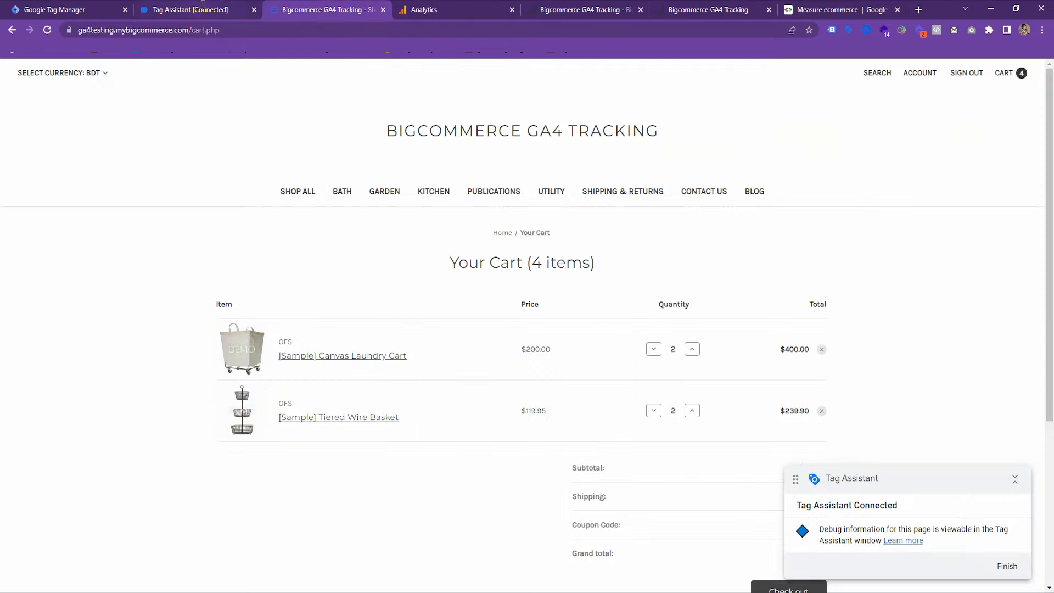
pyautogui.scroll(-5, 813, 319)
pyautogui.moveTo(783, 308); pyautogui.dragTo(822, 312)
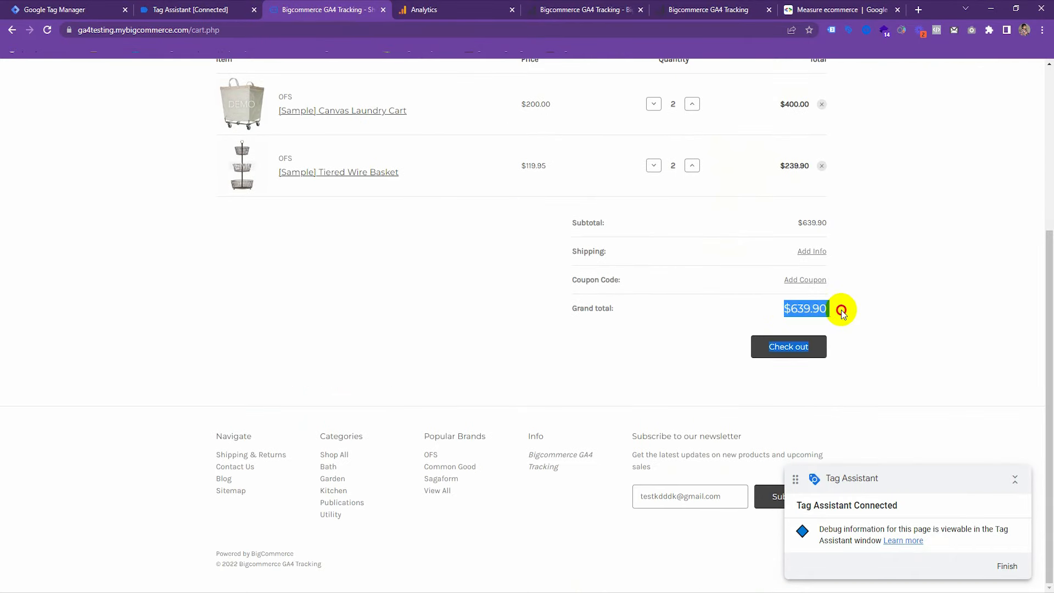
pyautogui.click(878, 309)
pyautogui.click(437, 7)
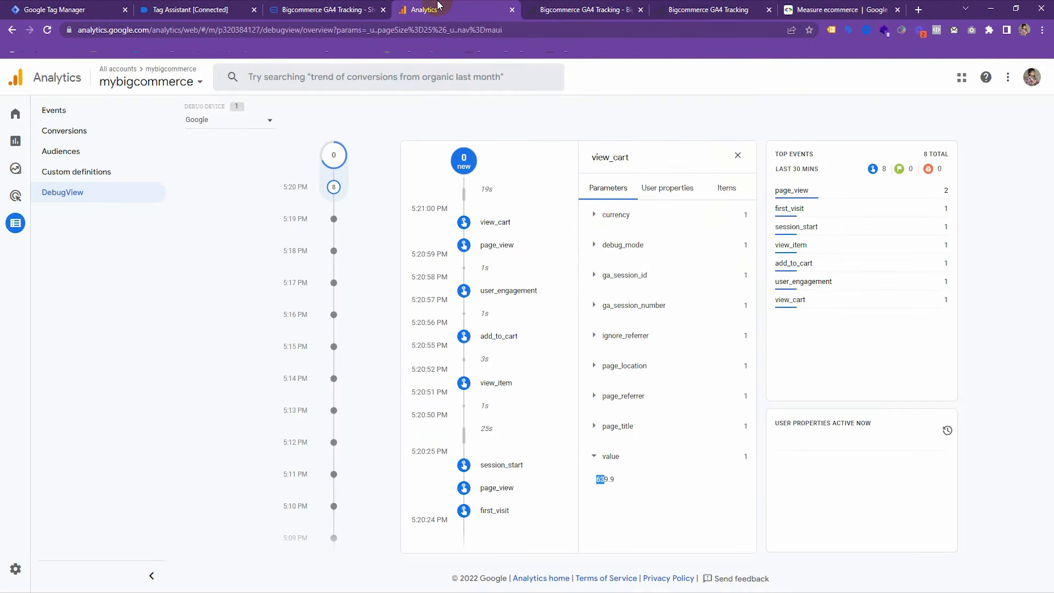
pyautogui.click(330, 10)
pyautogui.click(207, 4)
pyautogui.click(356, 5)
pyautogui.click(458, 5)
pyautogui.click(295, 5)
pyautogui.click(258, 5)
# Proceed to checkout from the store's cart page, return to DebugView and close the view_cart details
pyautogui.click(330, 8)
pyautogui.click(776, 349)
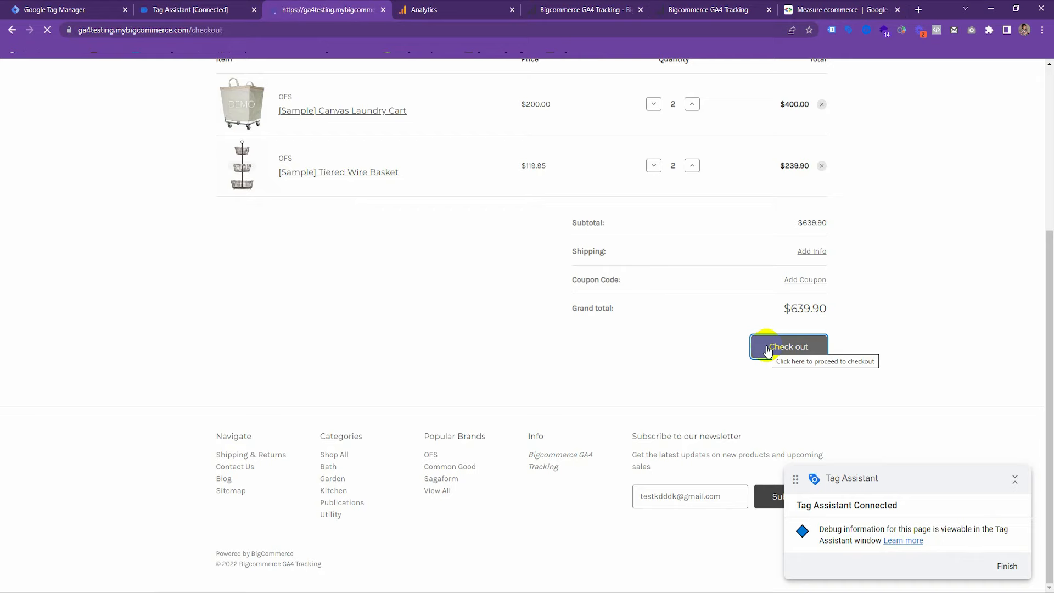
pyautogui.click(447, 7)
pyautogui.click(367, 5)
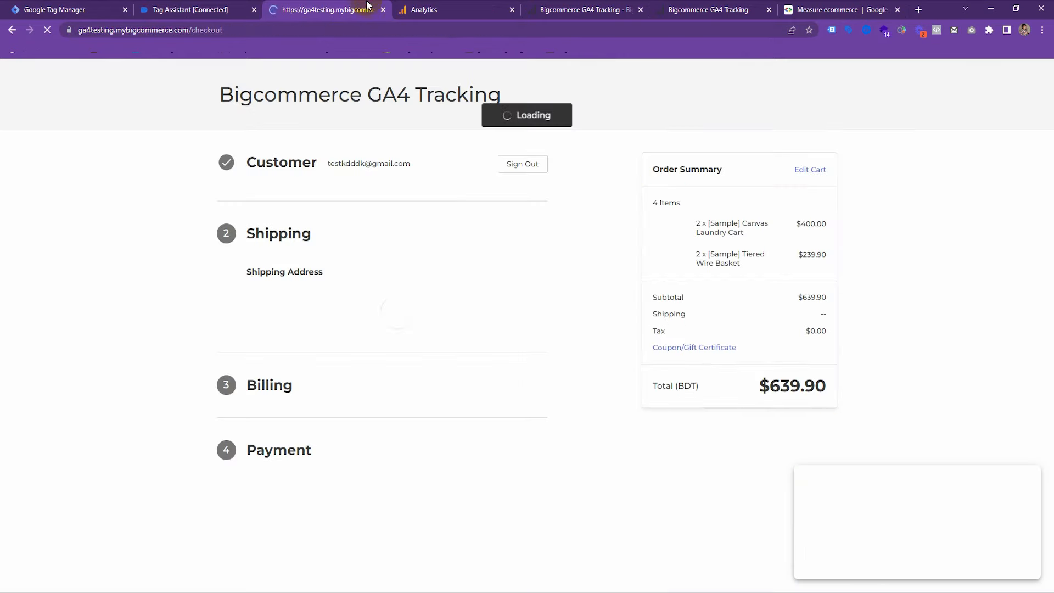
pyautogui.click(447, 10)
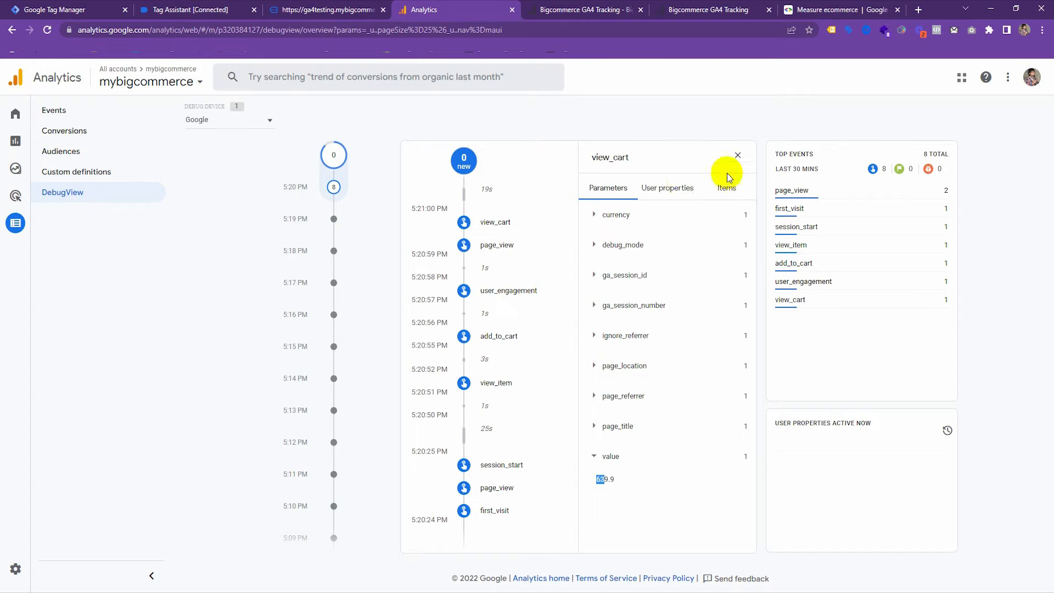
pyautogui.click(738, 156)
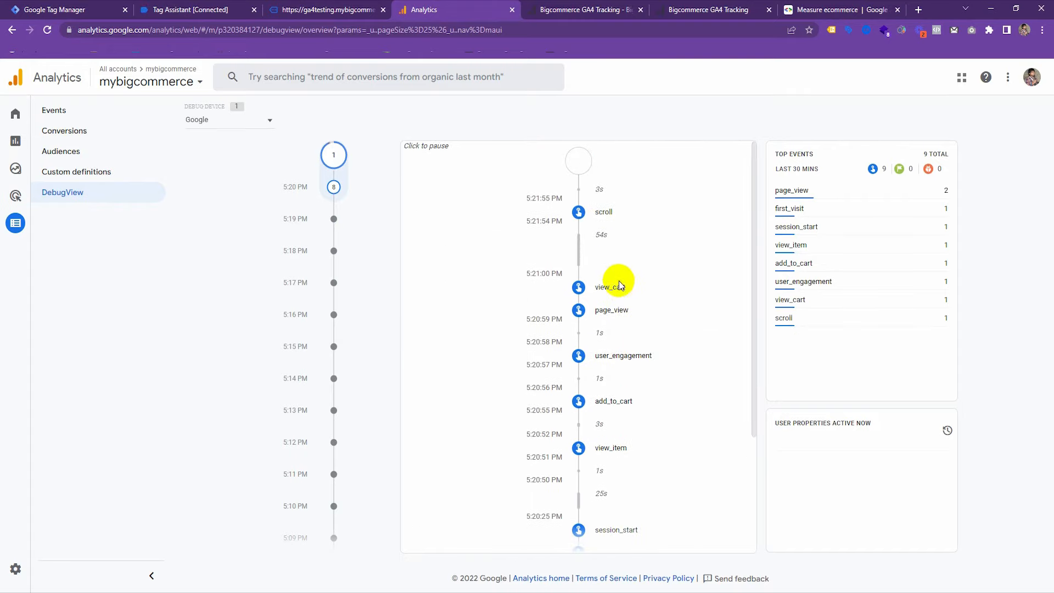
# On the store's checkout page, choose the saved address in Bangladesh as the shipping address
pyautogui.click(324, 9)
pyautogui.scroll(-1, 382, 303)
pyautogui.scroll(-4, 382, 303)
pyautogui.scroll(2, 377, 297)
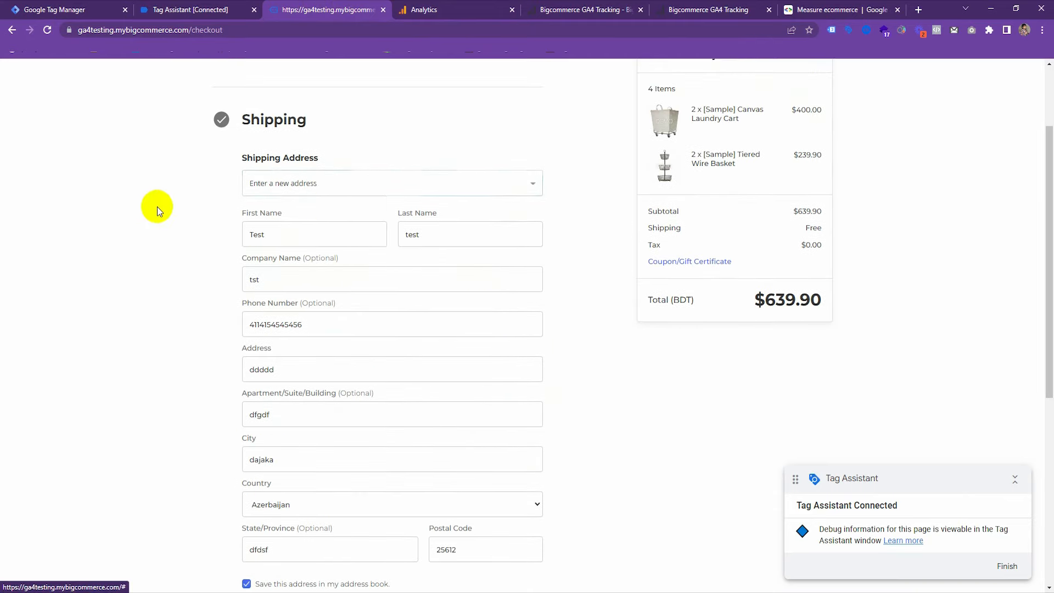
pyautogui.click(367, 181)
pyautogui.click(295, 245)
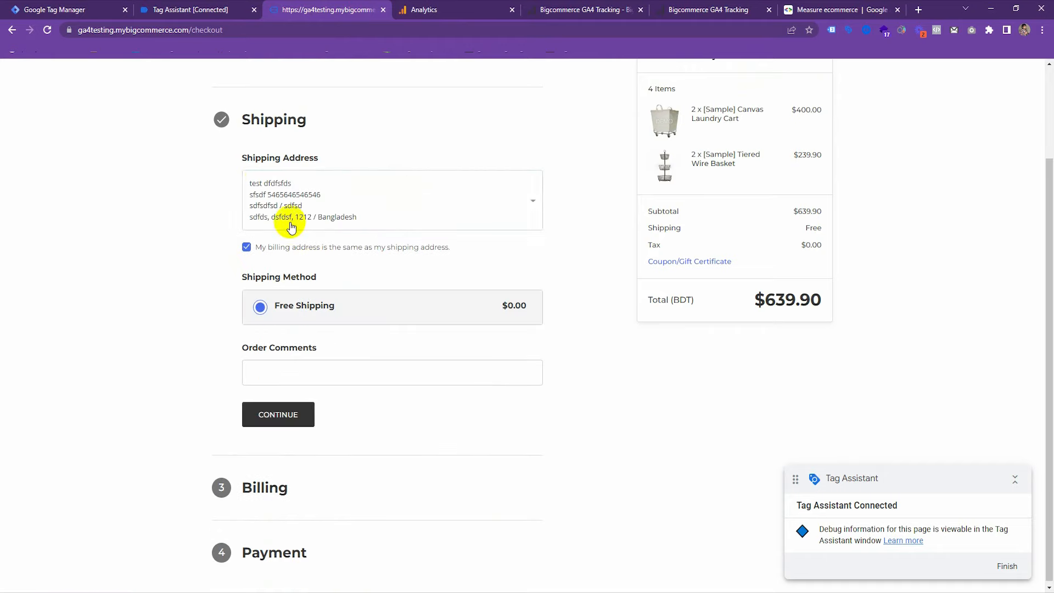
# In Google Analytics DebugView, open the begin_checkout event and examine its value parameter
pyautogui.click(423, 9)
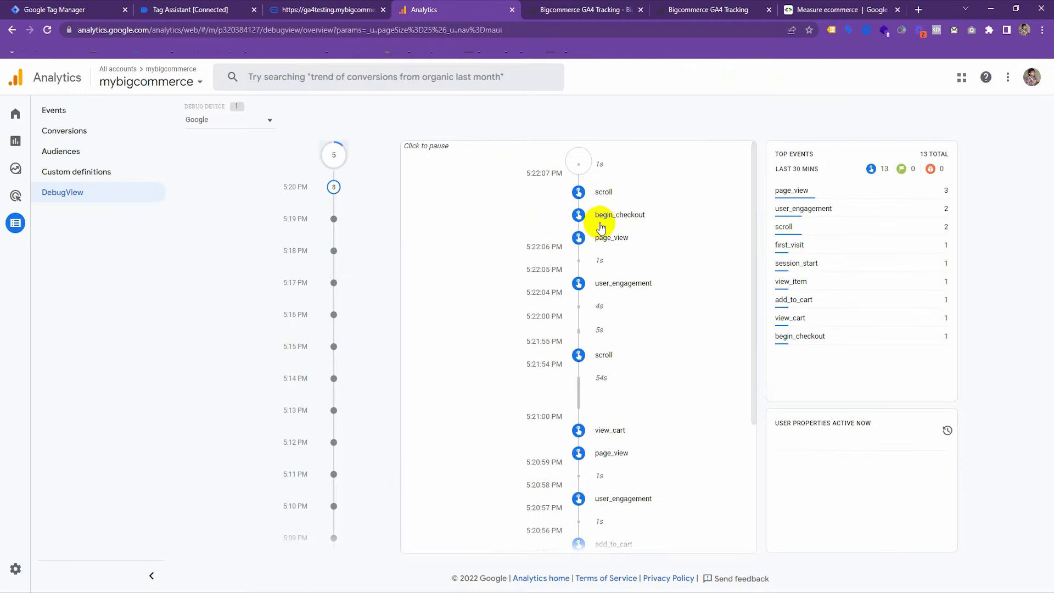
pyautogui.click(617, 234)
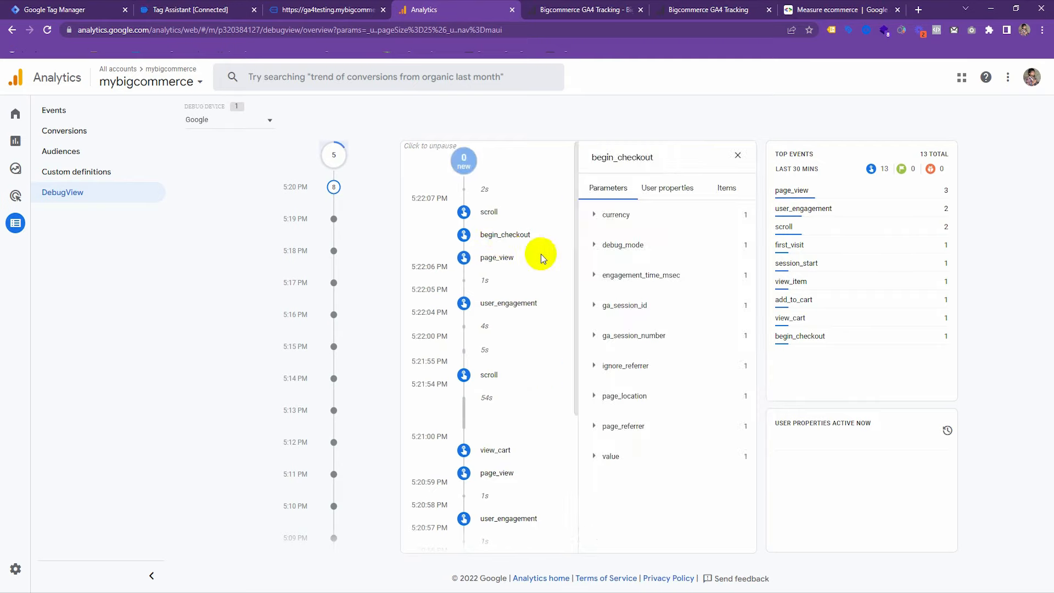
pyautogui.click(609, 456)
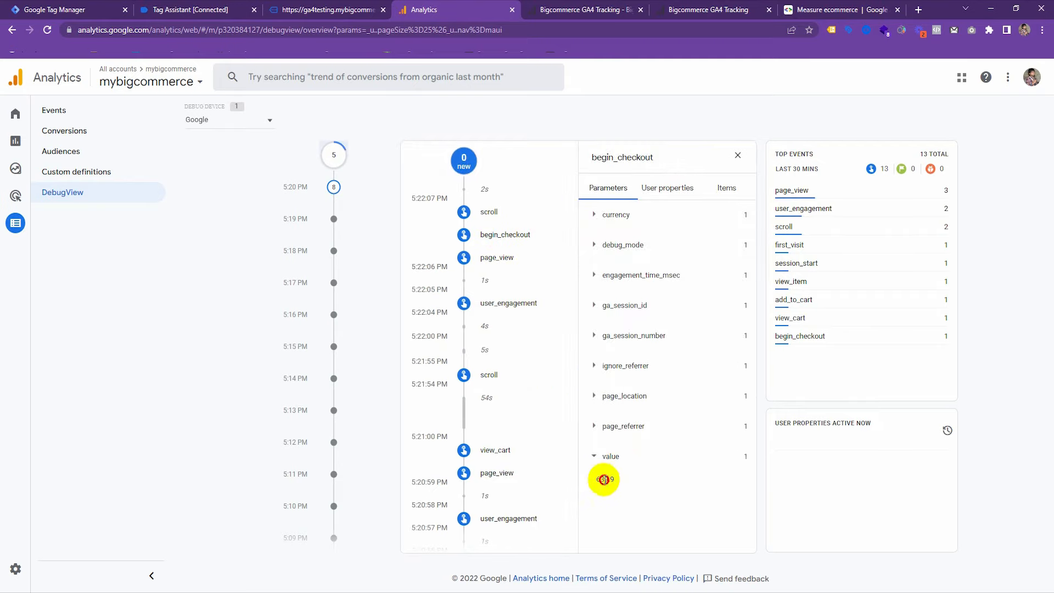
# Submit the store's shipping step with Free Shipping, return to DebugView and close the begin_checkout details
pyautogui.click(308, 9)
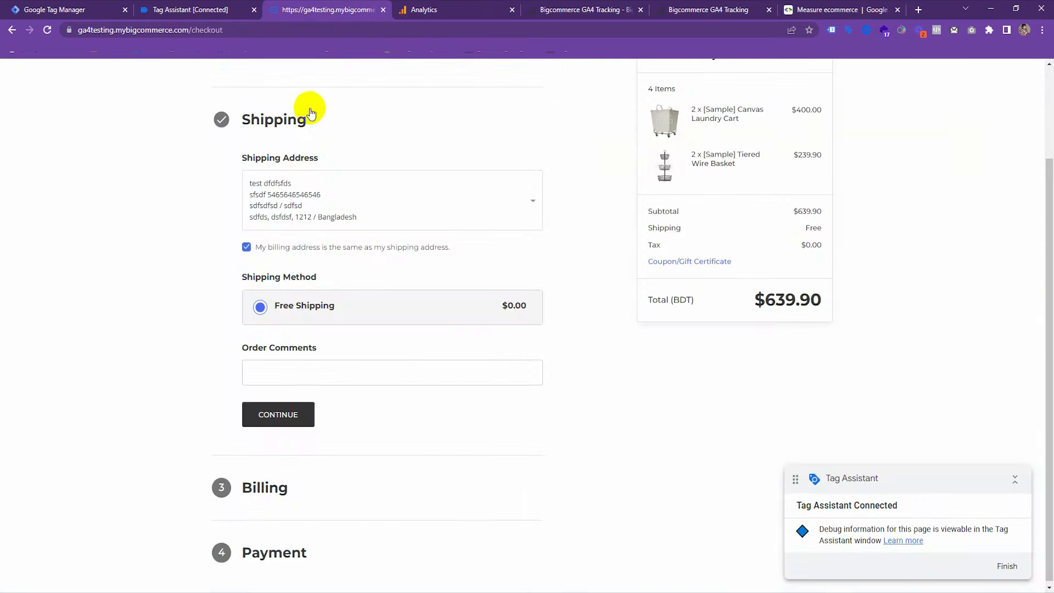
pyautogui.click(280, 417)
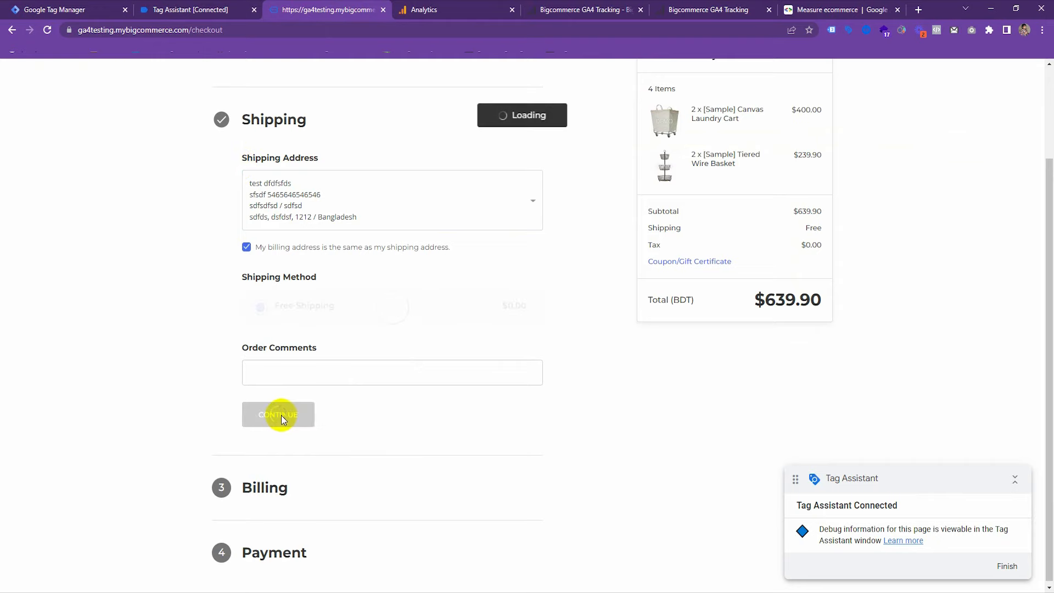
pyautogui.click(439, 9)
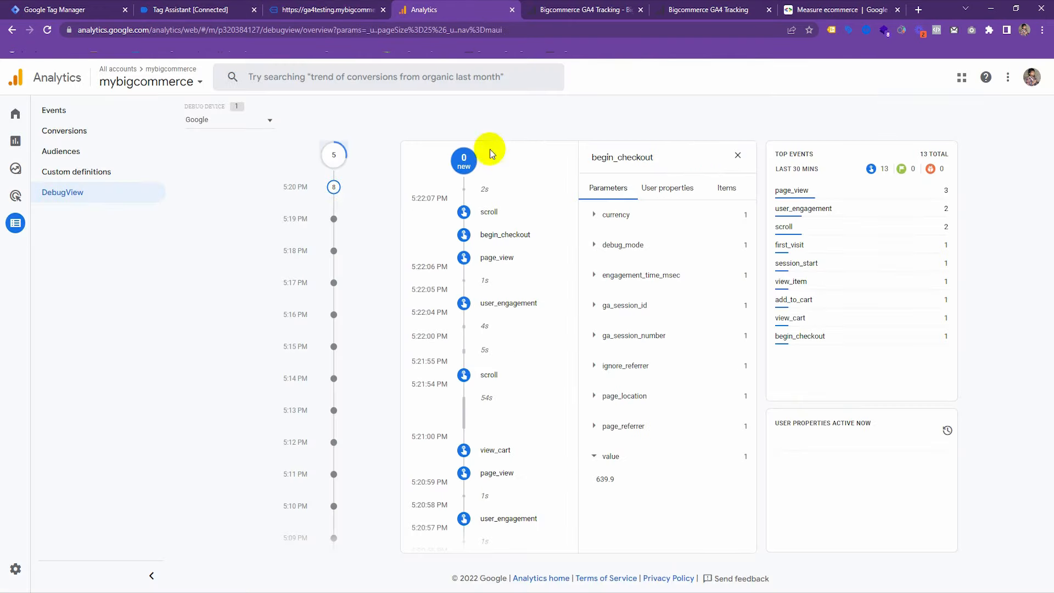
pyautogui.click(738, 155)
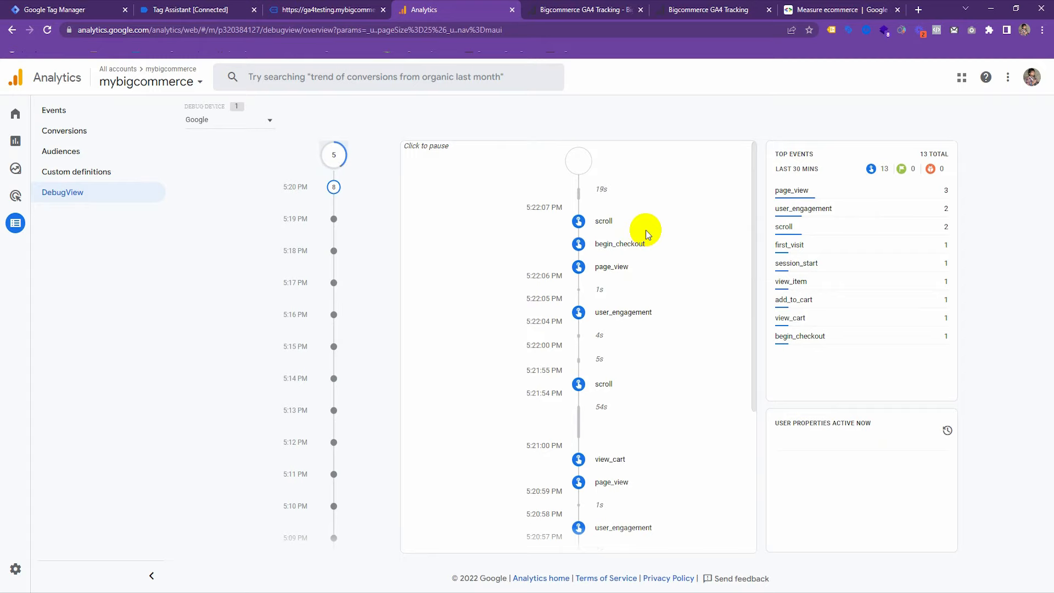
# On the store's checkout page, select Cash on Delivery as the payment method and place the order
pyautogui.click(304, 6)
pyautogui.scroll(-2, 381, 360)
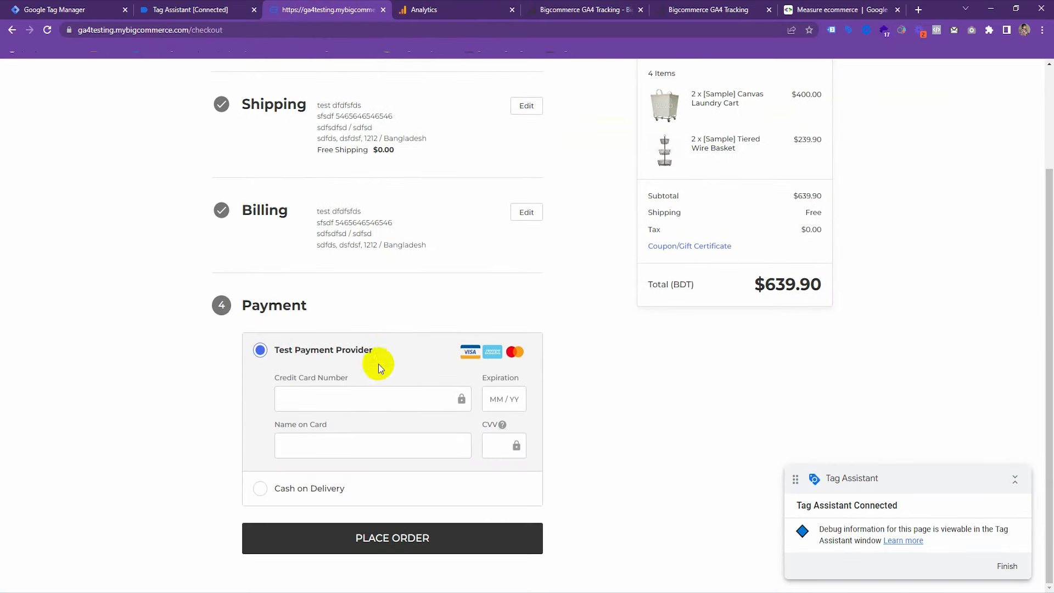
pyautogui.click(305, 487)
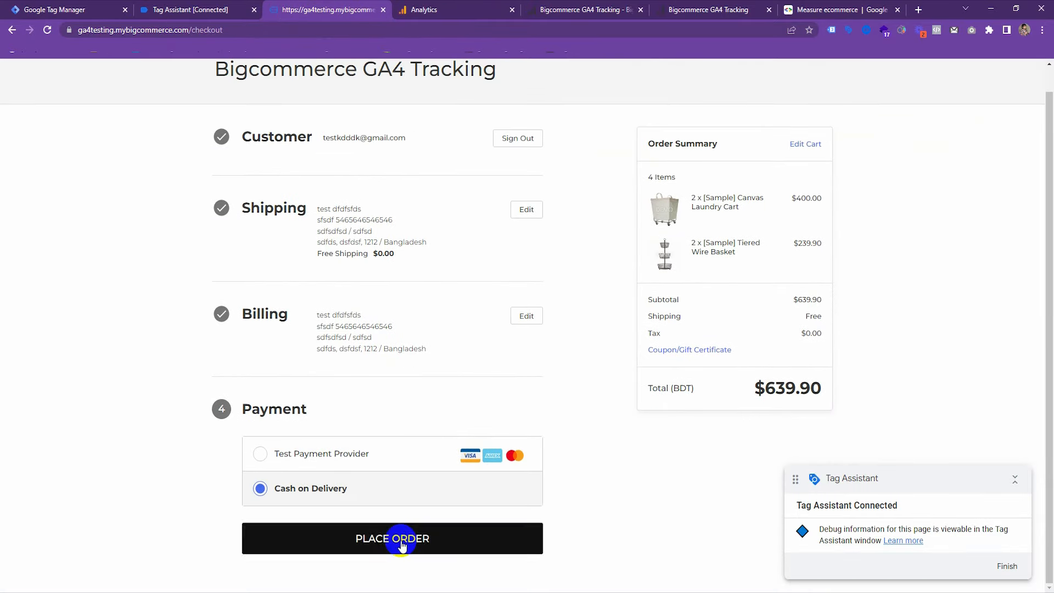
pyautogui.click(403, 540)
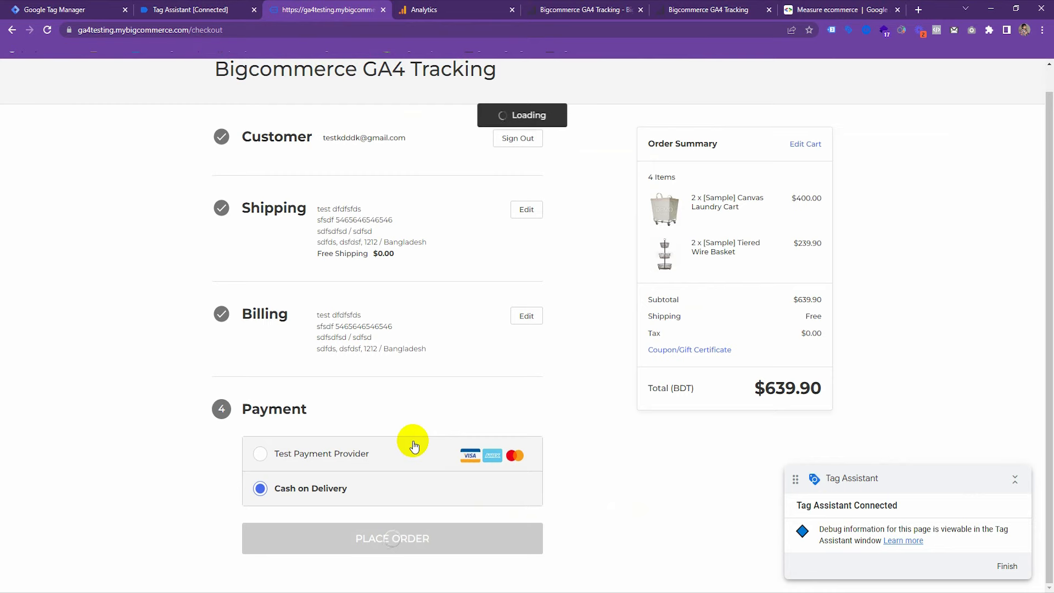
# In Google Analytics DebugView, open the add_shipping_info event, examine its parameters and close its details
pyautogui.click(420, 9)
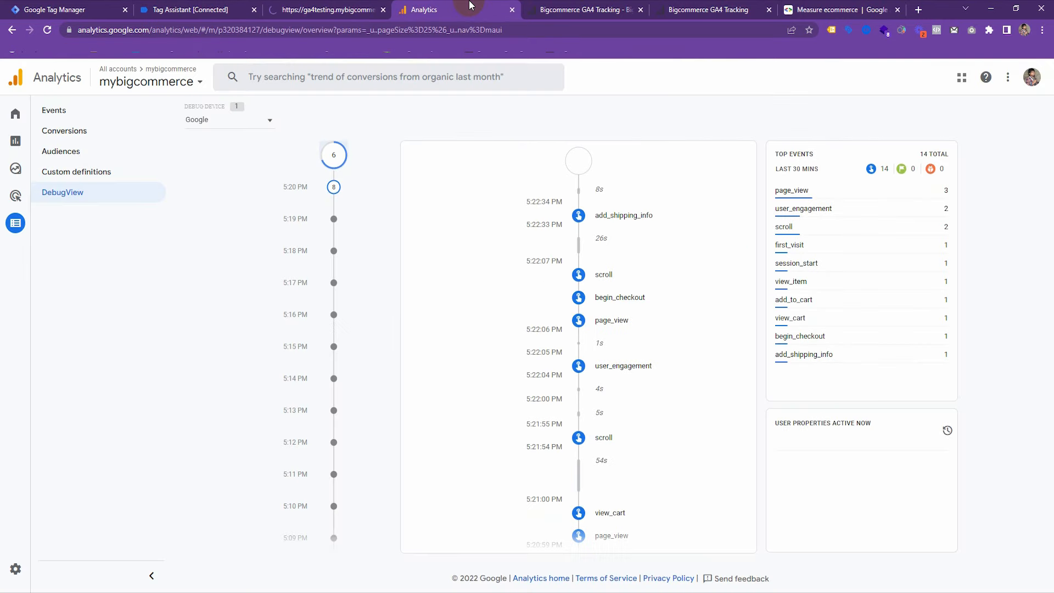
pyautogui.click(610, 216)
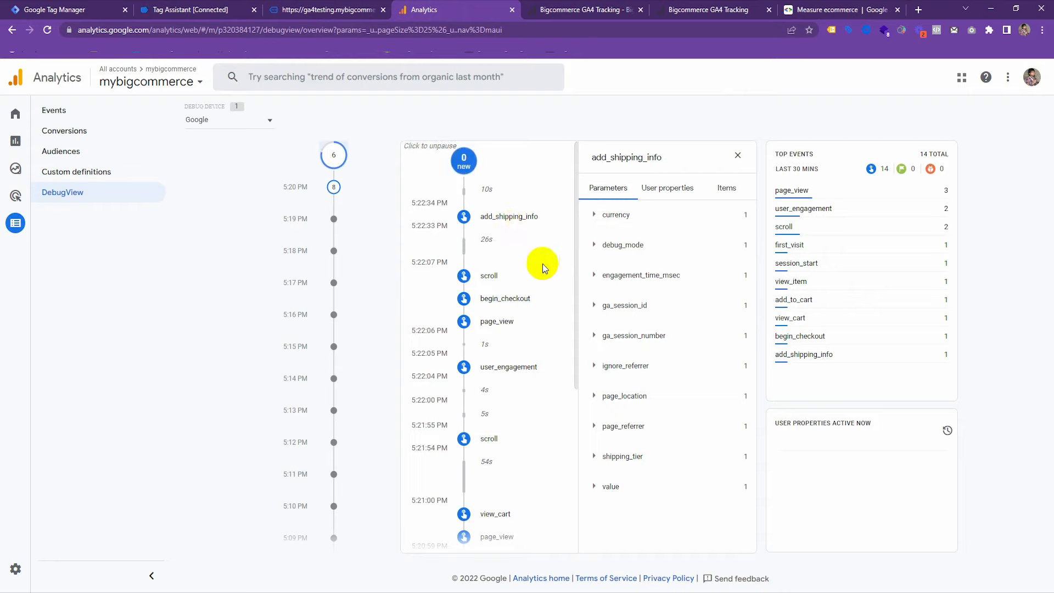
pyautogui.click(738, 155)
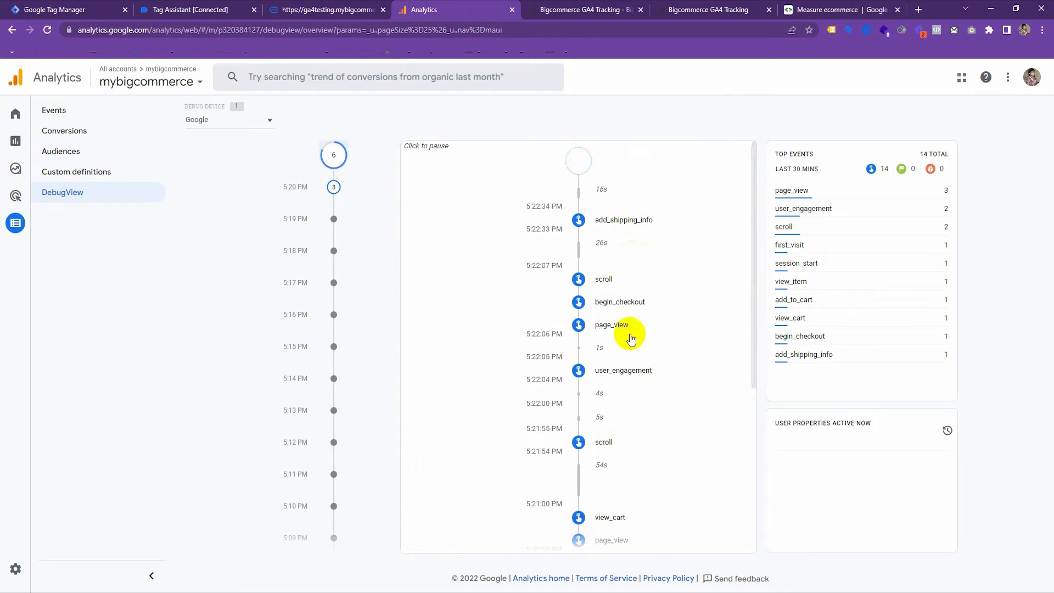
# Check the debug timeline for the placed order, examine the purchase event's transaction_id and shipping parameters, and close its details
pyautogui.click(346, 7)
pyautogui.click(454, 3)
pyautogui.scroll(-5, 651, 267)
pyautogui.scroll(5, 651, 267)
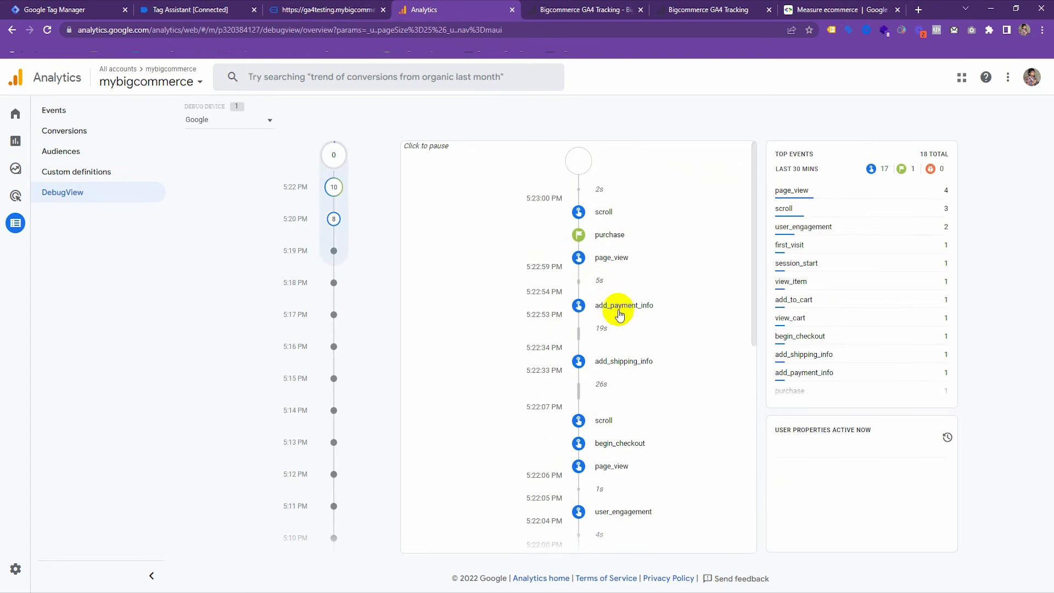
pyautogui.click(605, 235)
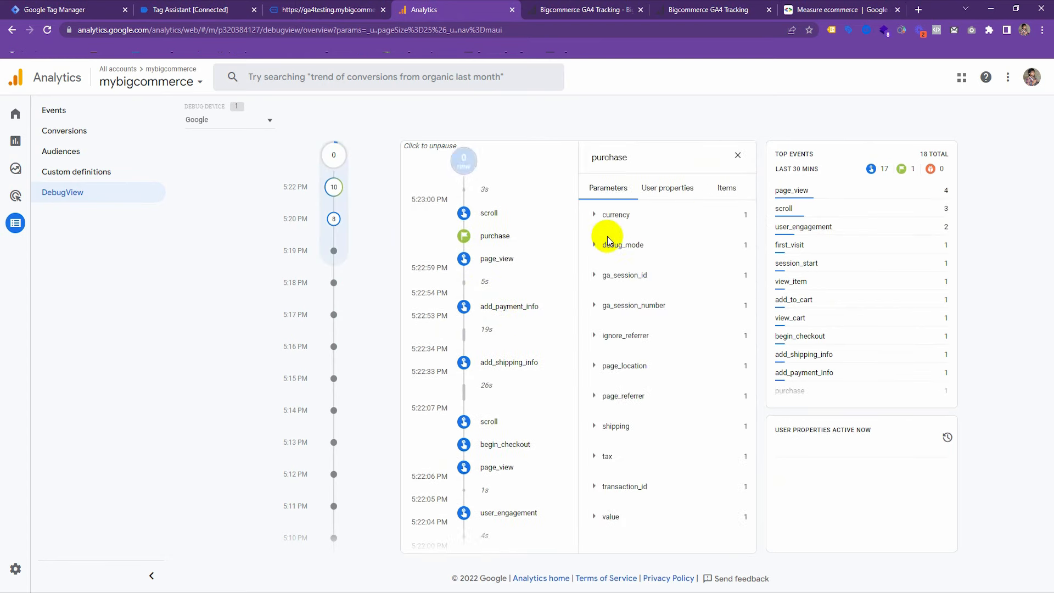
pyautogui.click(617, 486)
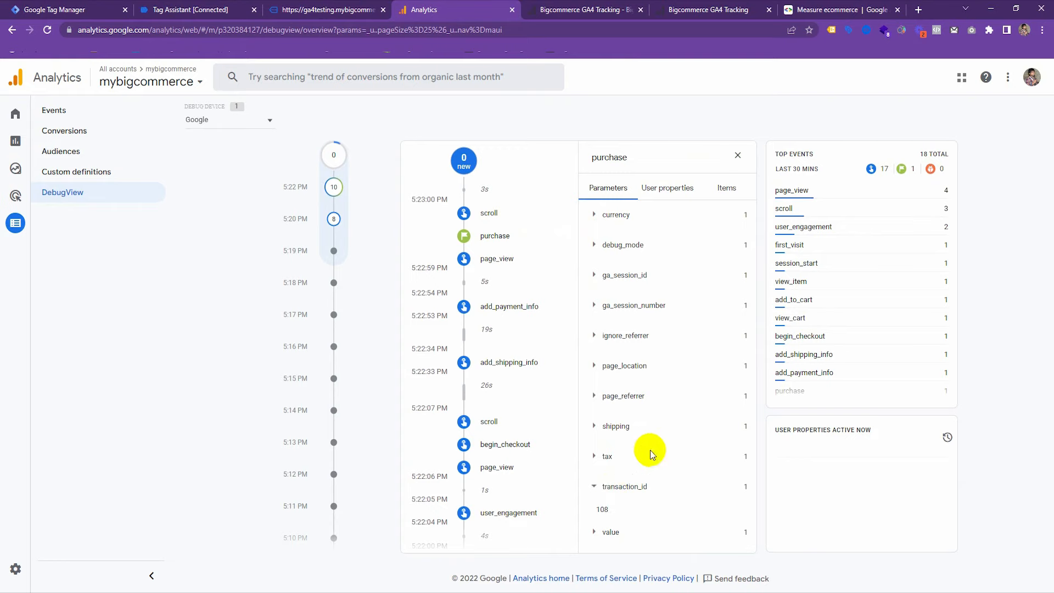
pyautogui.click(633, 427)
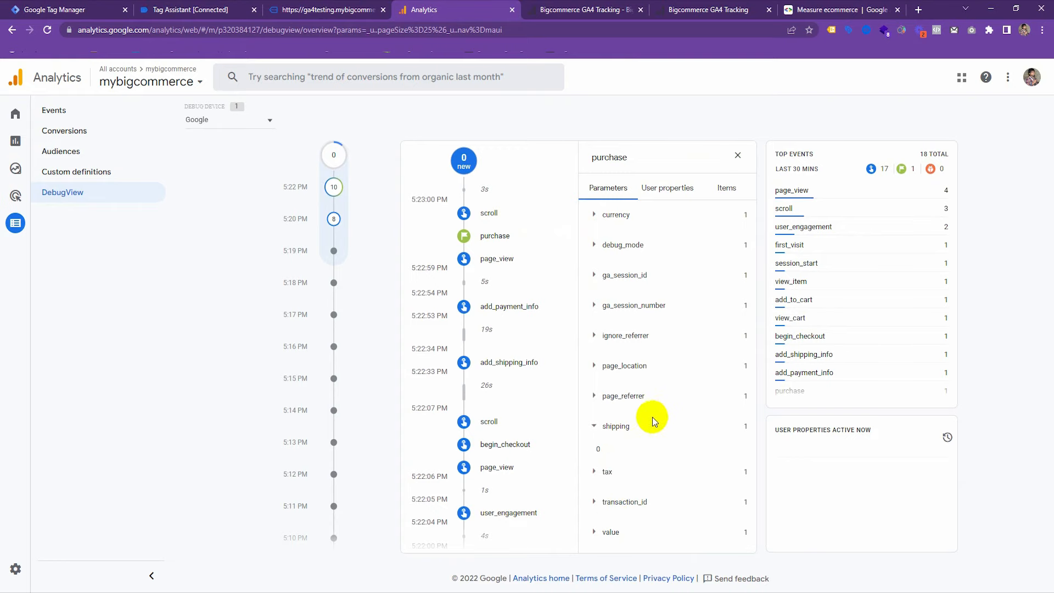
pyautogui.click(738, 155)
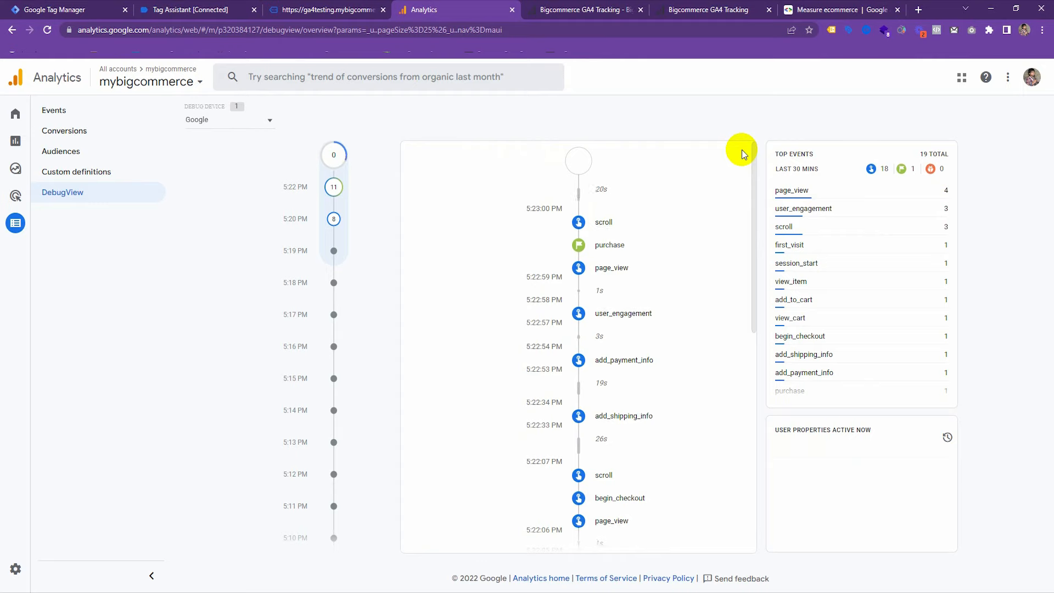
# Look over the installed scripts in BigCommerce's Script Manager and the store's home page
pyautogui.click(582, 6)
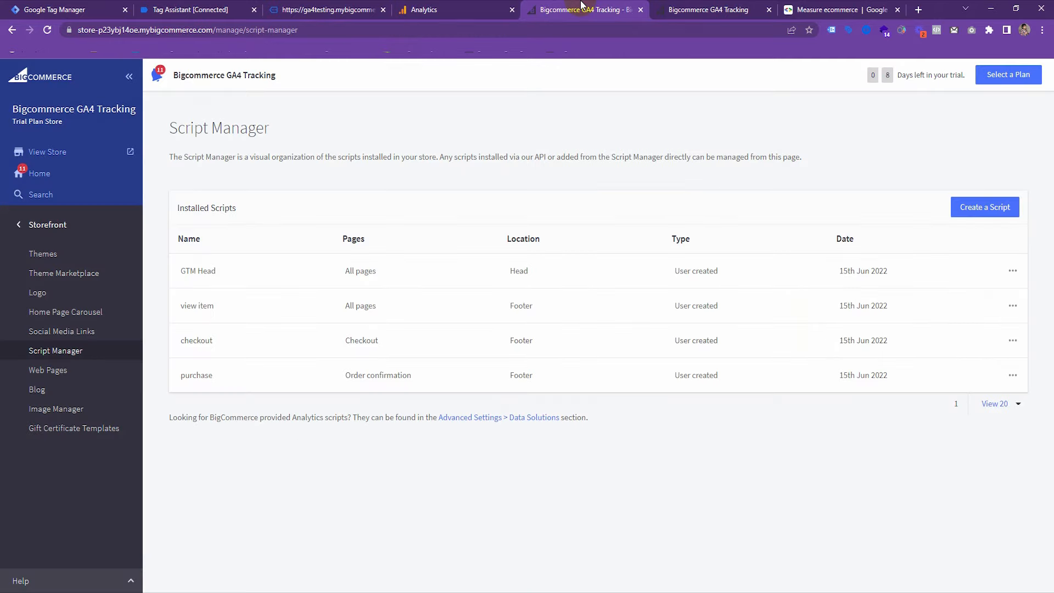
pyautogui.click(731, 7)
pyautogui.scroll(5, 568, 253)
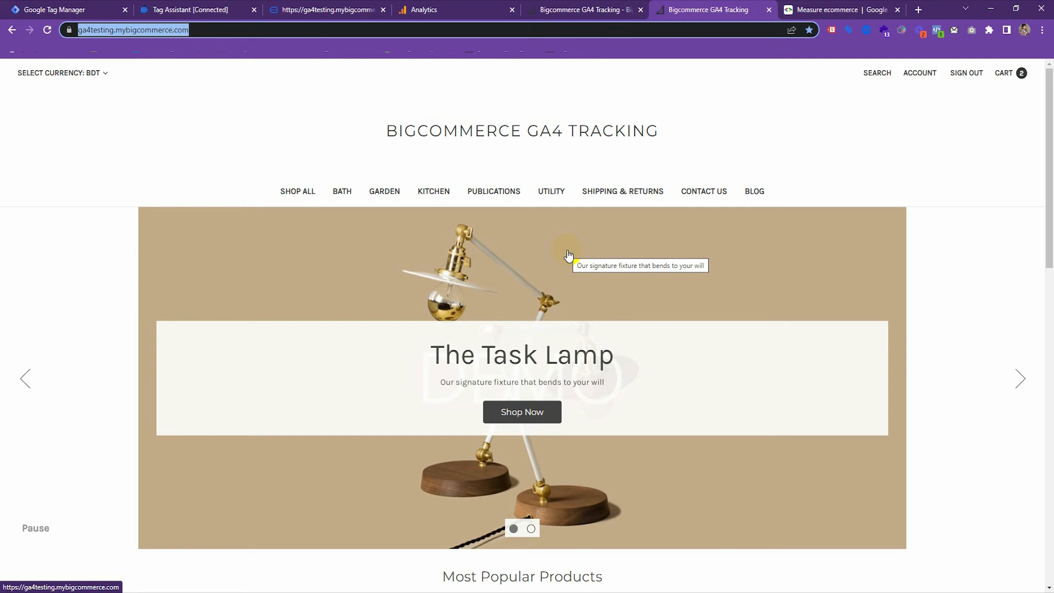
# In Google Tag Manager, open the GA4- purchase tag, examine its configuration and return to Google Analytics DebugView
pyautogui.click(63, 9)
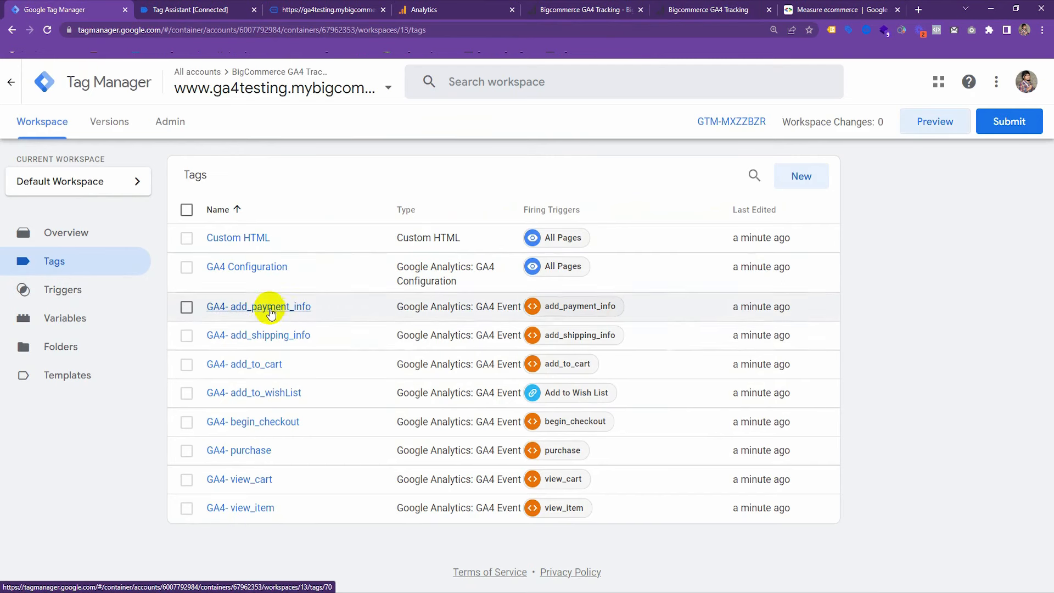
pyautogui.click(243, 451)
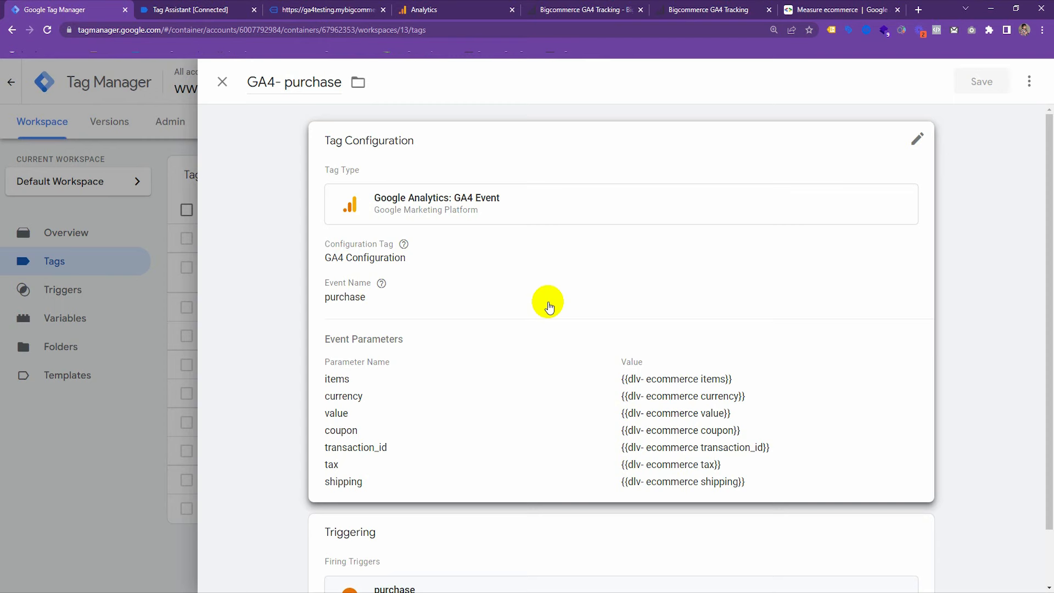
pyautogui.click(467, 10)
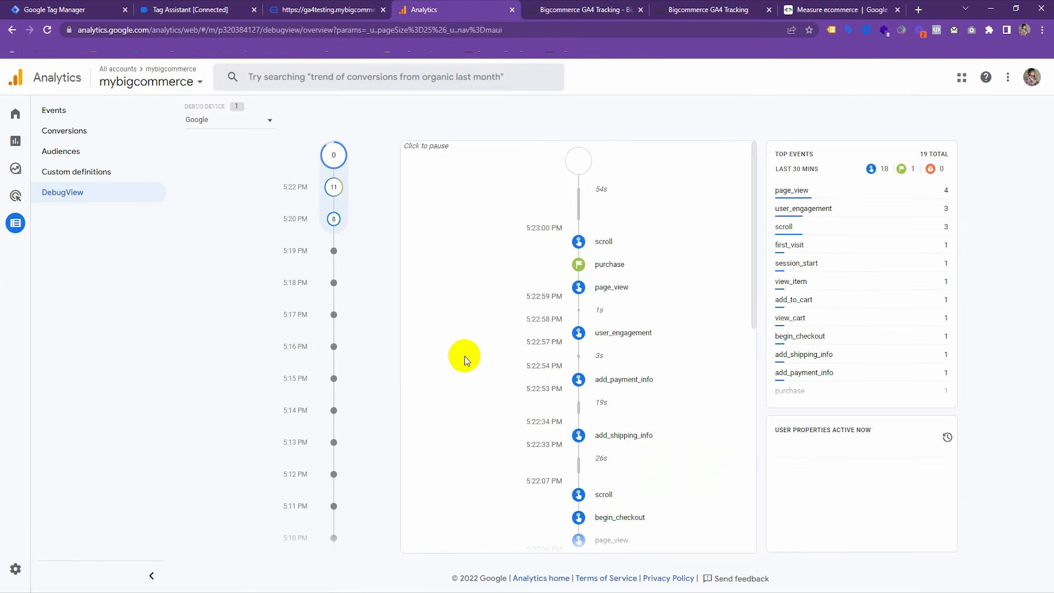